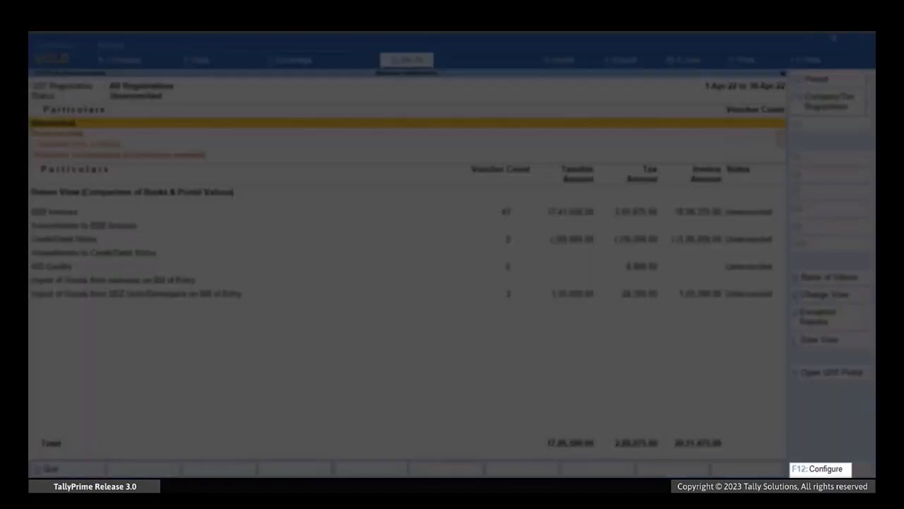
Configure the GSTR-2A Reconciliation report to show vouchers with pending actions in other periods.
key(F12)
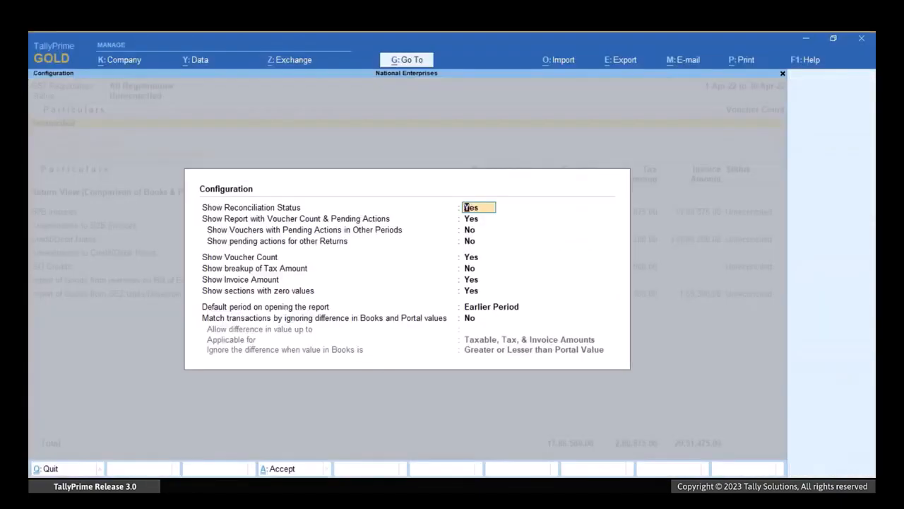
key(Return)
key(Return)
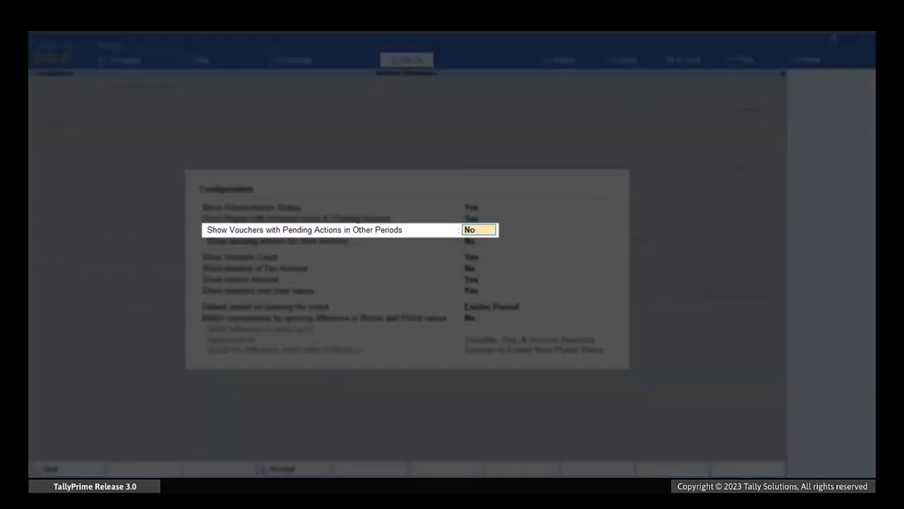
text(Yes)
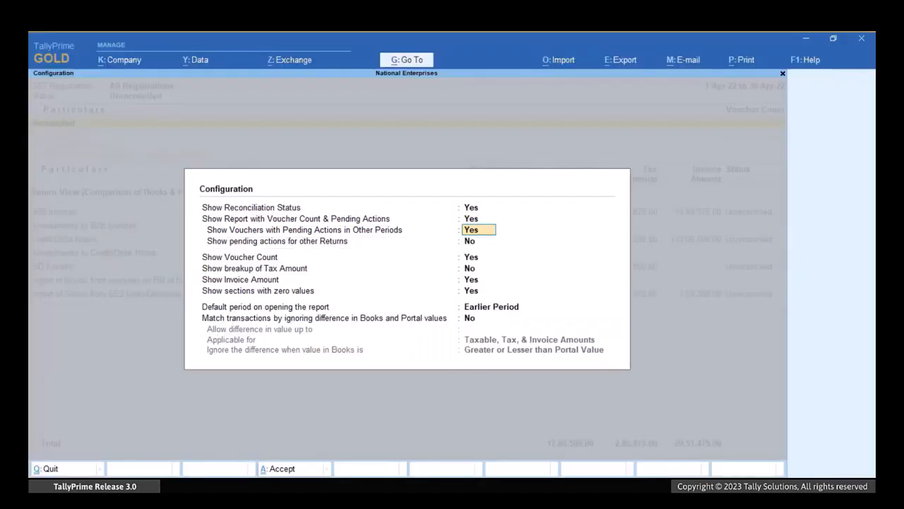
key(Return)
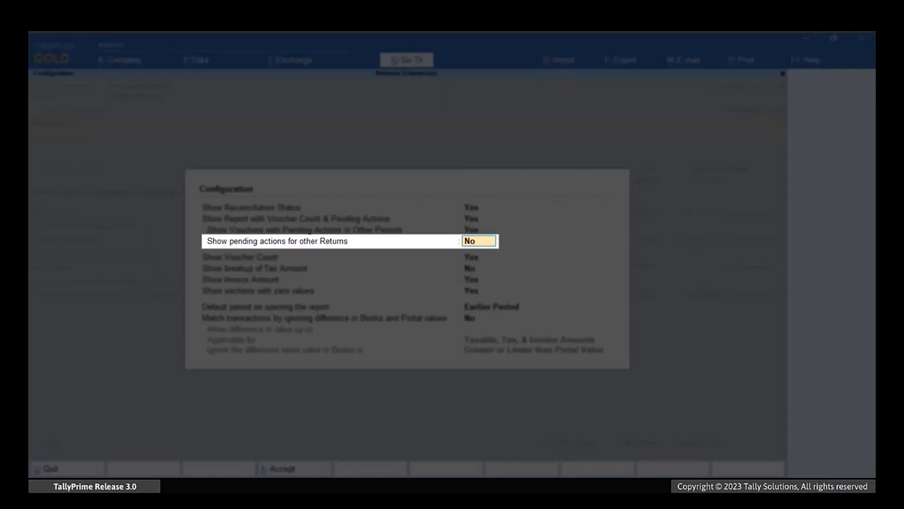
Enable showing pending actions for other returns, keep Earlier Period as the default period, and save the report configuration.
text(Yes)
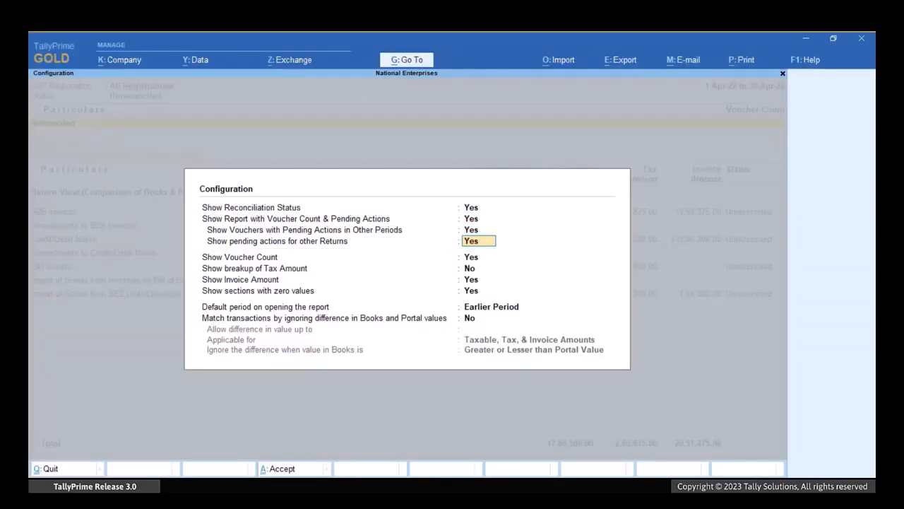
key(Return)
key(Return)
key(Return)
key(Return)
key(Return)
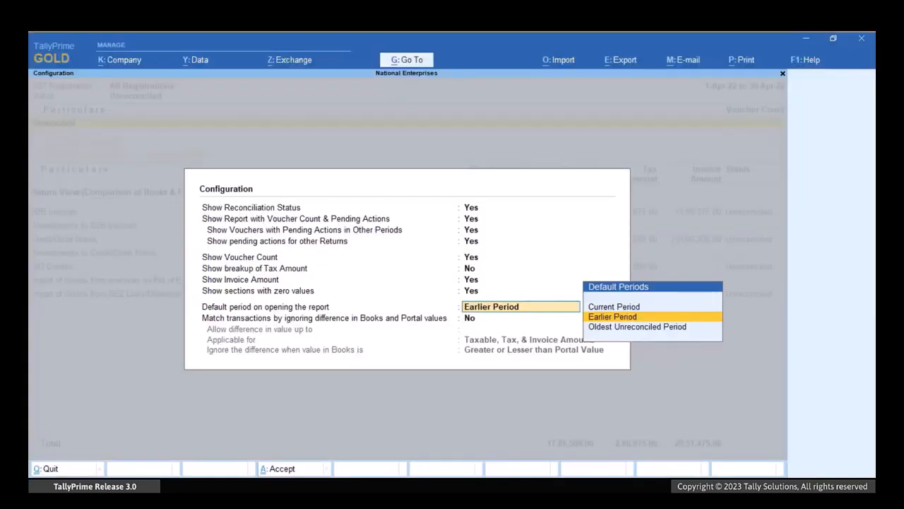
key(Return)
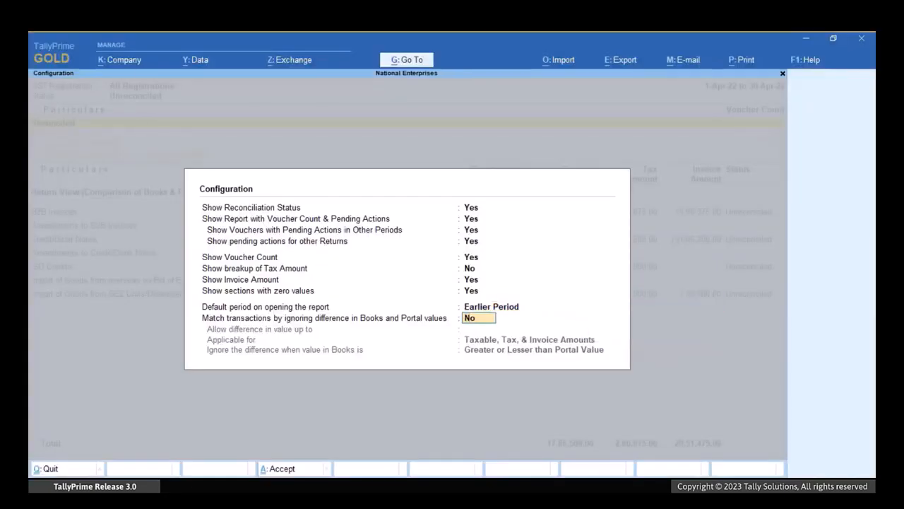
key(Return)
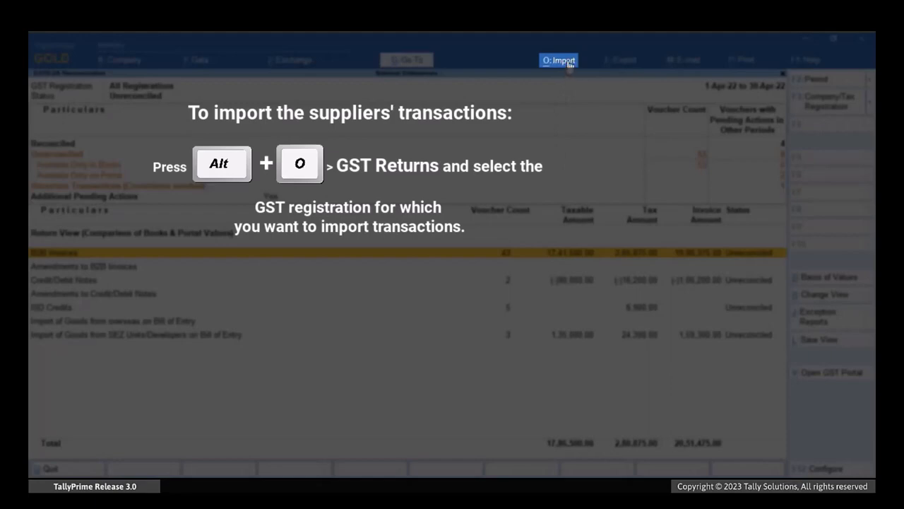
Start a GST returns import for the Karnataka Registration with GSTR-2A as the return type.
click(569, 62)
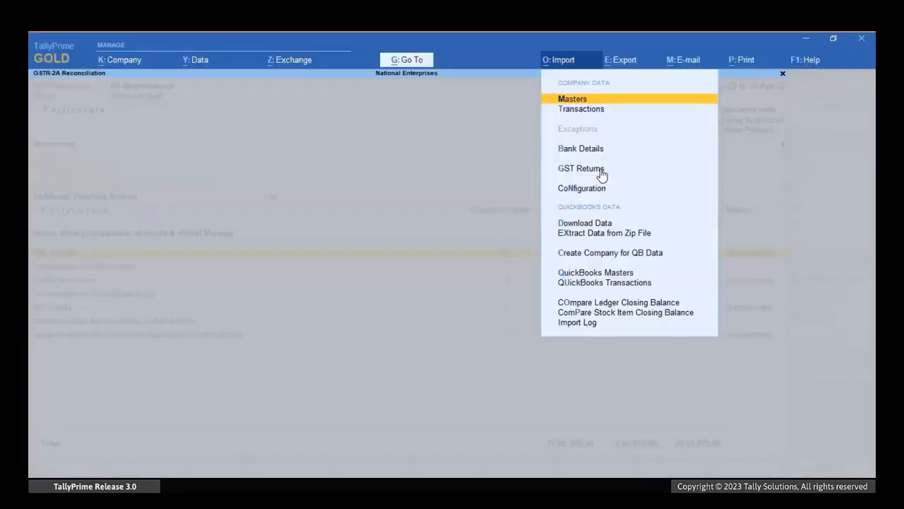
click(601, 171)
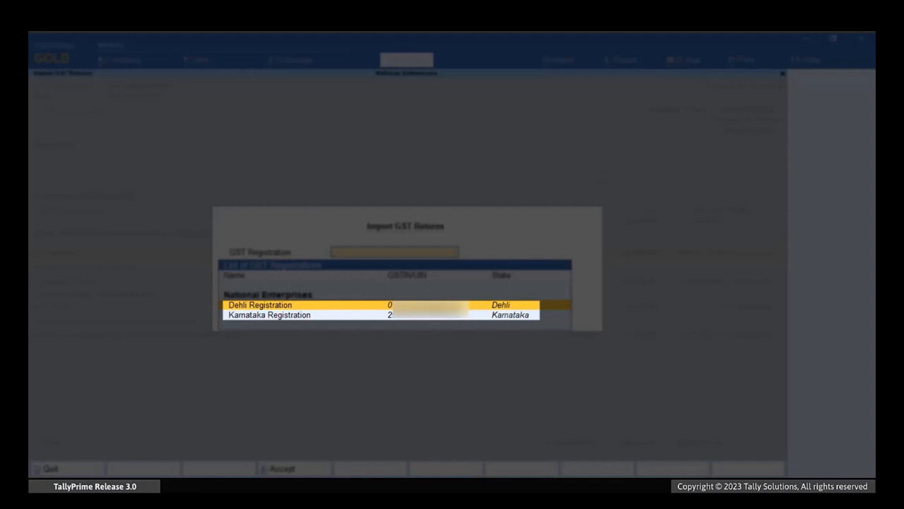
key(Down)
key(Return)
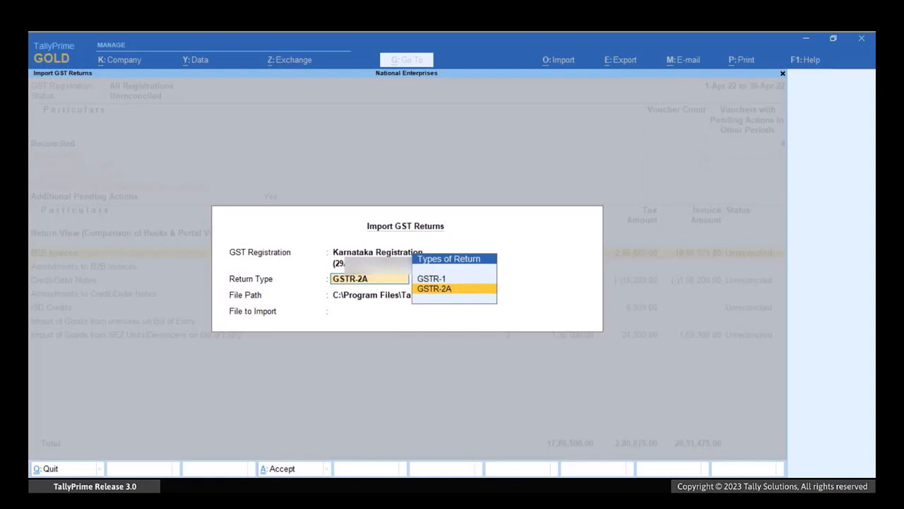
key(Return)
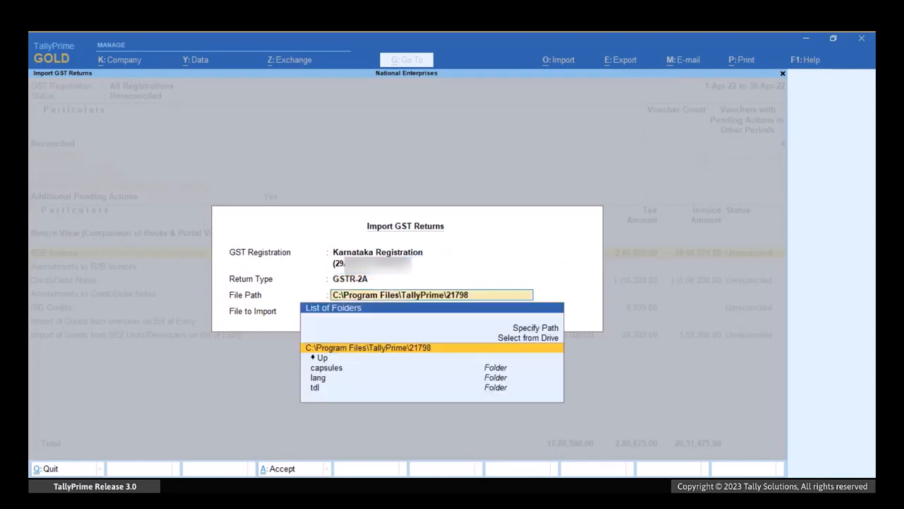
Specify D:\Downloads as the file path for the GST returns import.
key(Up)
key(Up)
key(Return)
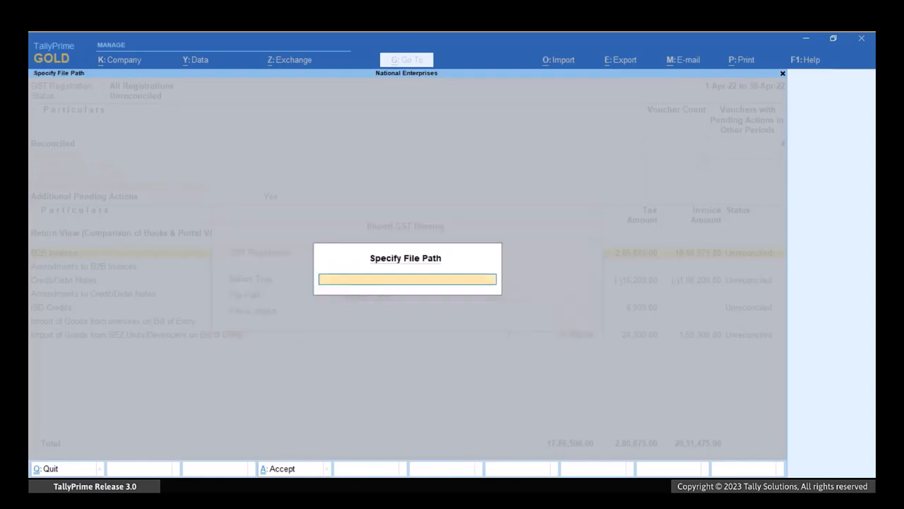
text(D:\Downloads)
key(Return)
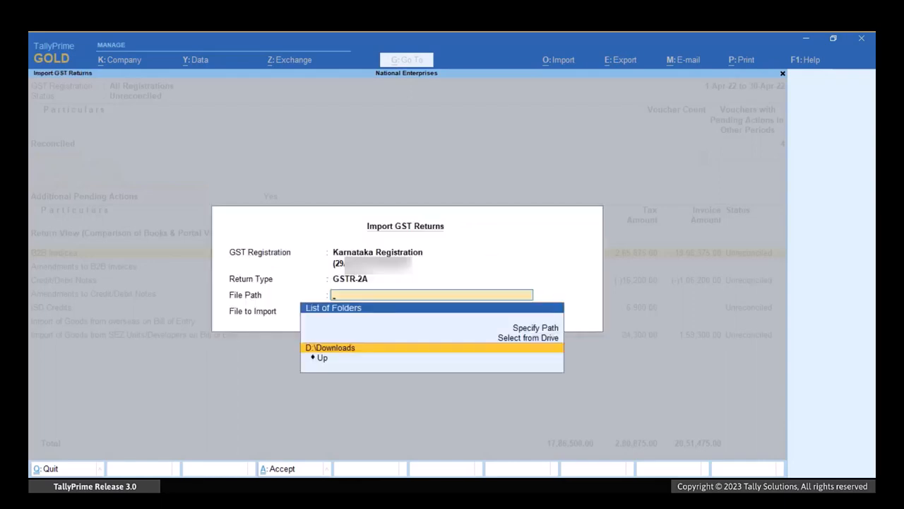
key(Return)
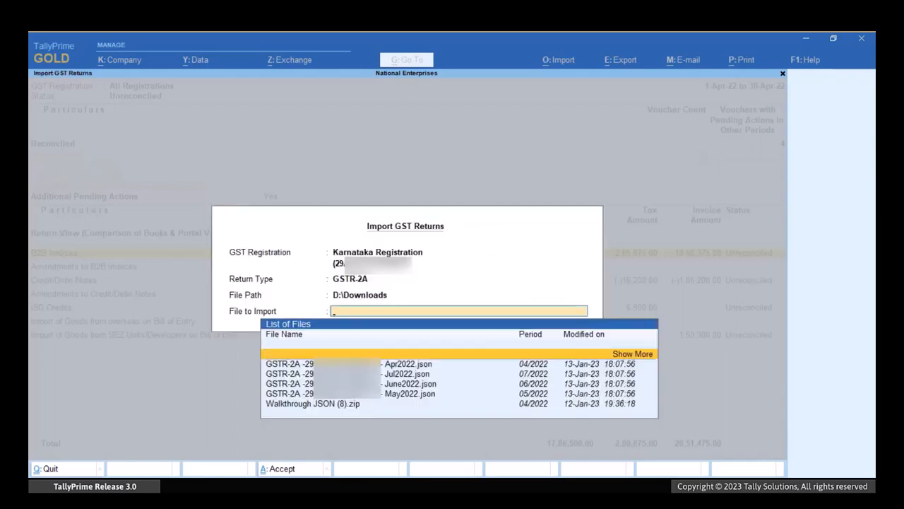
Choose the April 2022 GSTR-2A JSON file, import it, and dismiss the import summary.
key(Down)
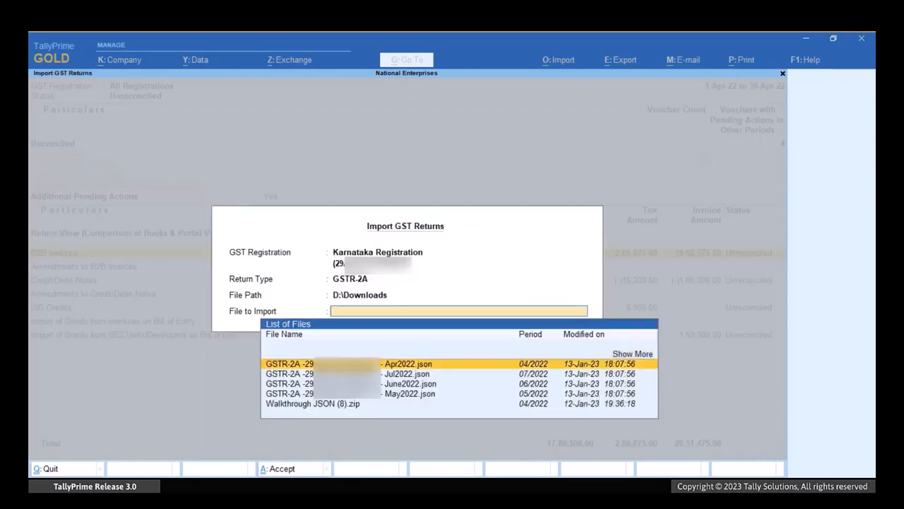
key(Return)
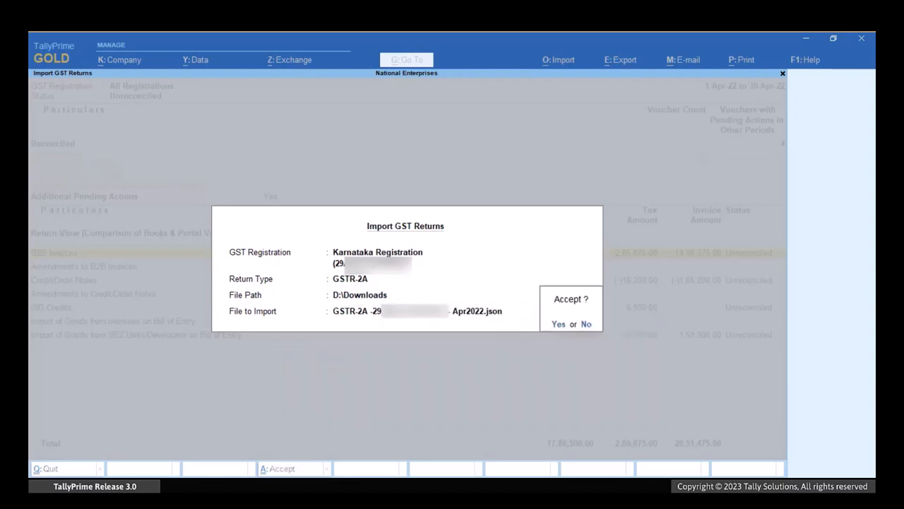
key(Return)
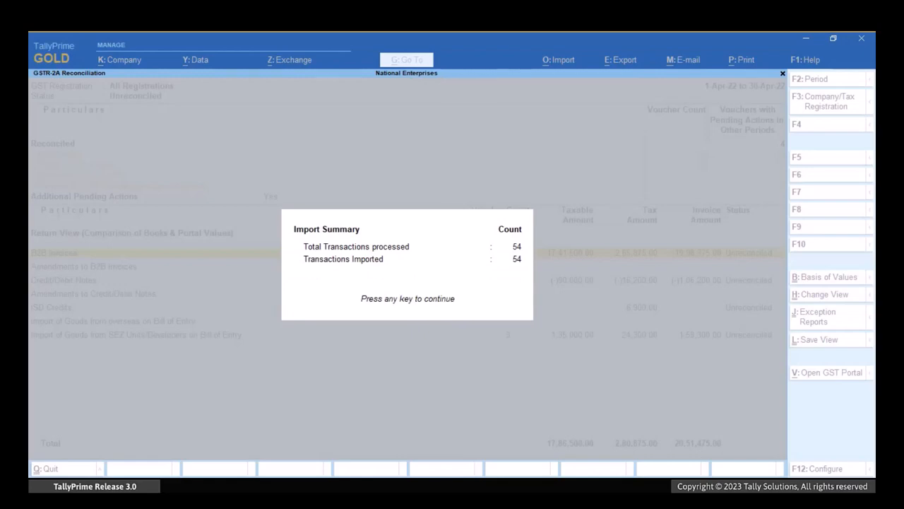
key(Return)
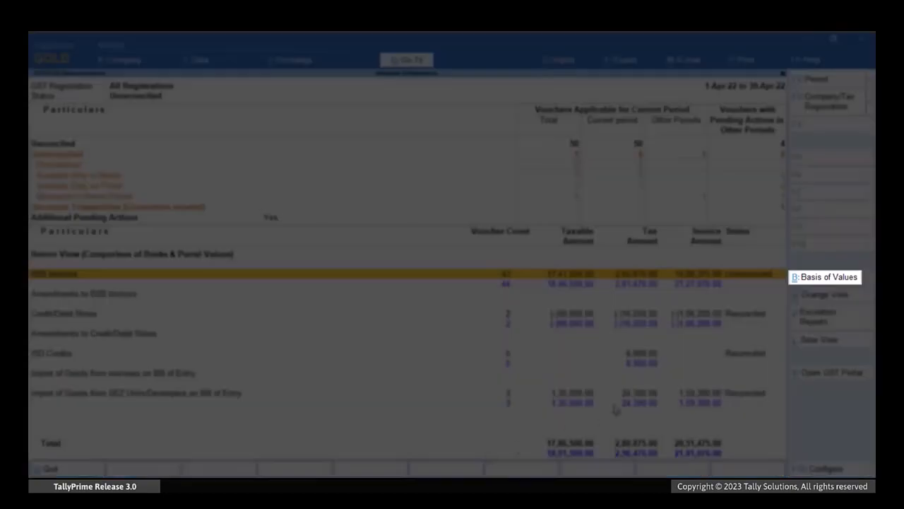
In the report's Basis of Values, go through the transaction options and base the report details on All Transactions.
click(851, 281)
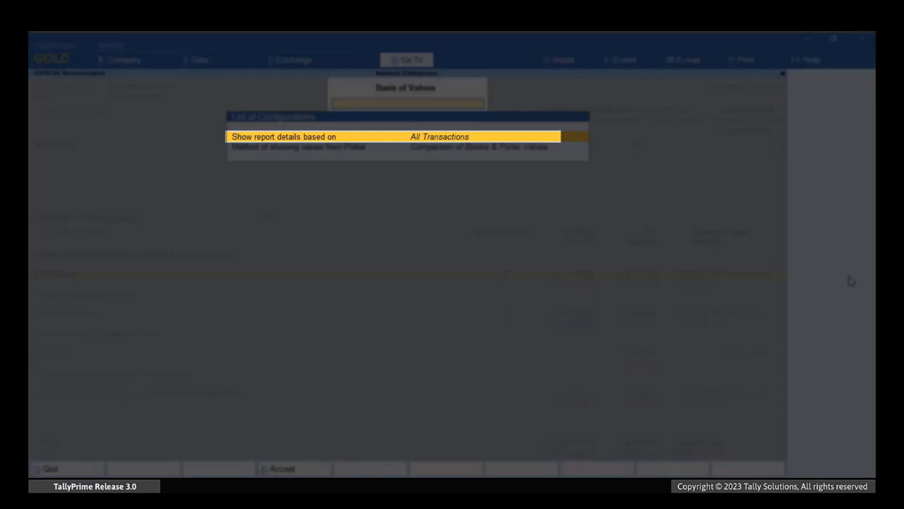
key(Return)
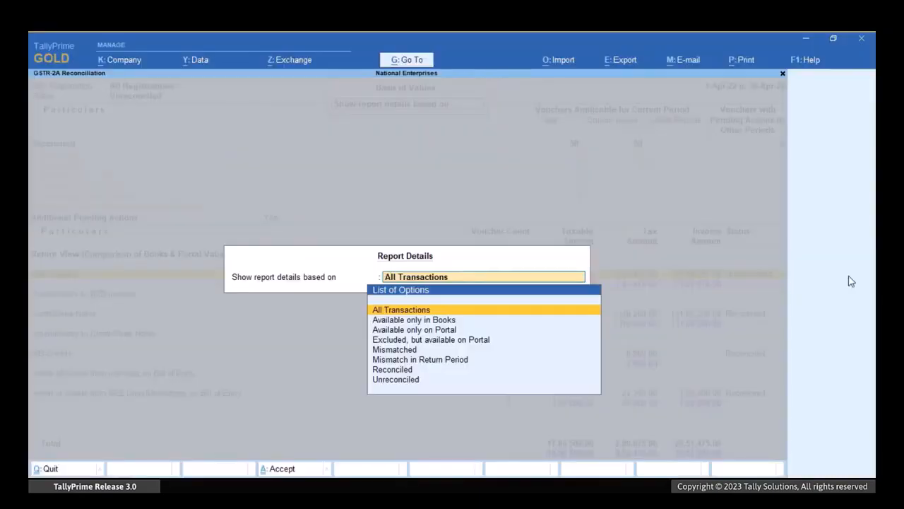
key(Down)
key(Down)
key(Down)
key(Down)
key(Down)
key(Down)
key(Down)
key(Up)
key(Up)
key(Up)
key(Up)
key(Up)
key(Up)
key(Up)
key(Return)
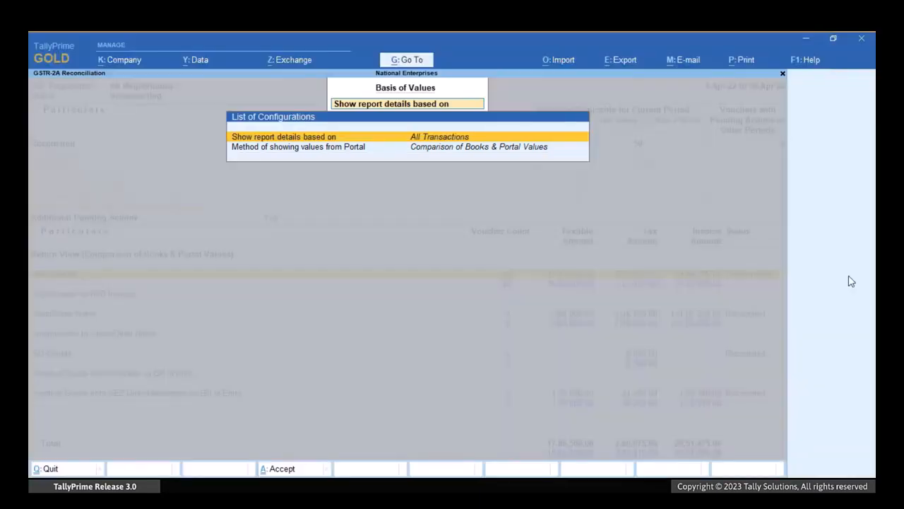
Set the method of showing values from Portal to Difference in Books & Portal Values and apply it to the report.
key(Down)
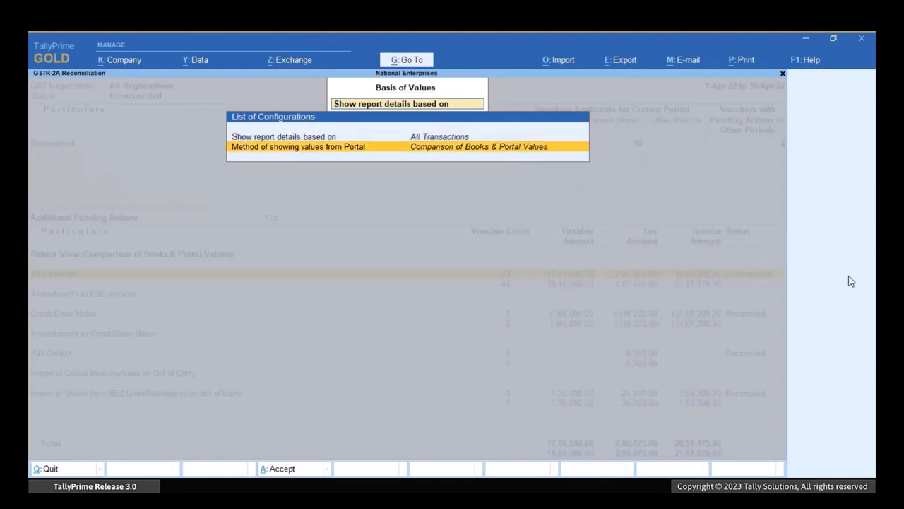
key(Return)
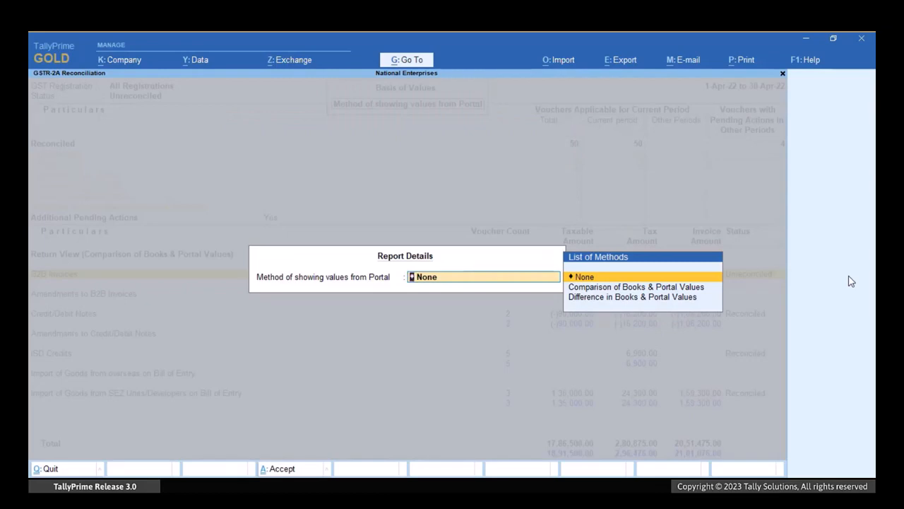
key(Down)
key(Down)
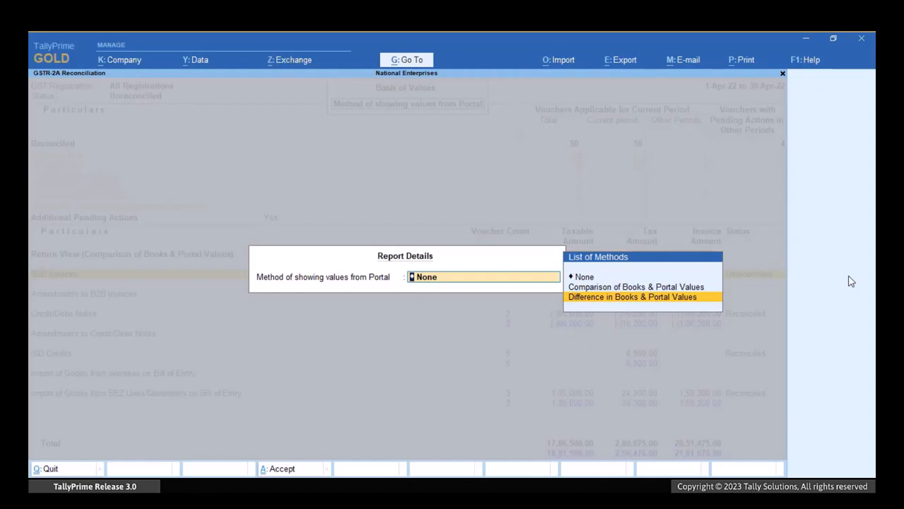
key(Return)
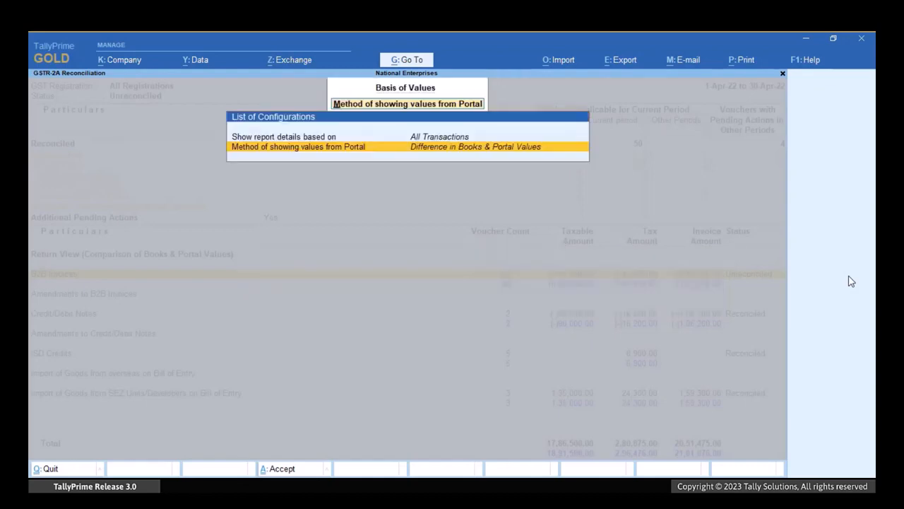
key(ctrl+a)
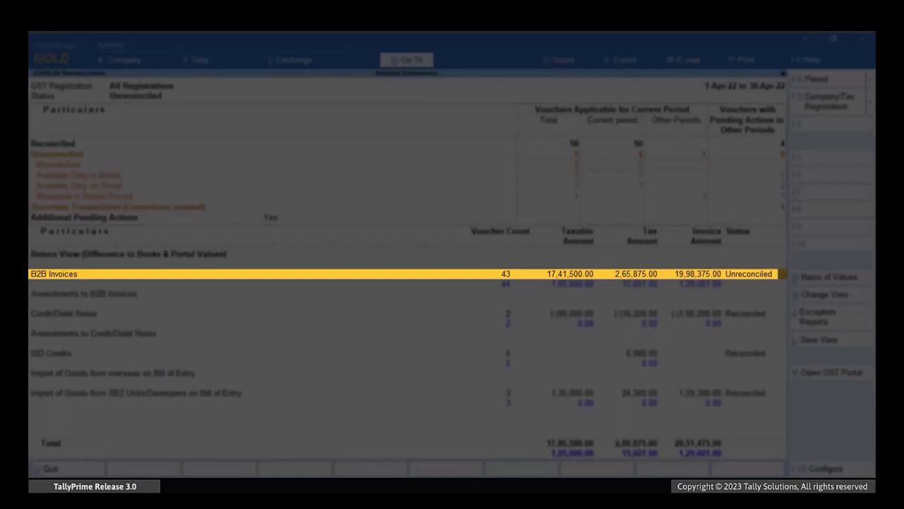
Drill down from B2B Invoices to the voucher register of Suraj Enterprises.
key(Return)
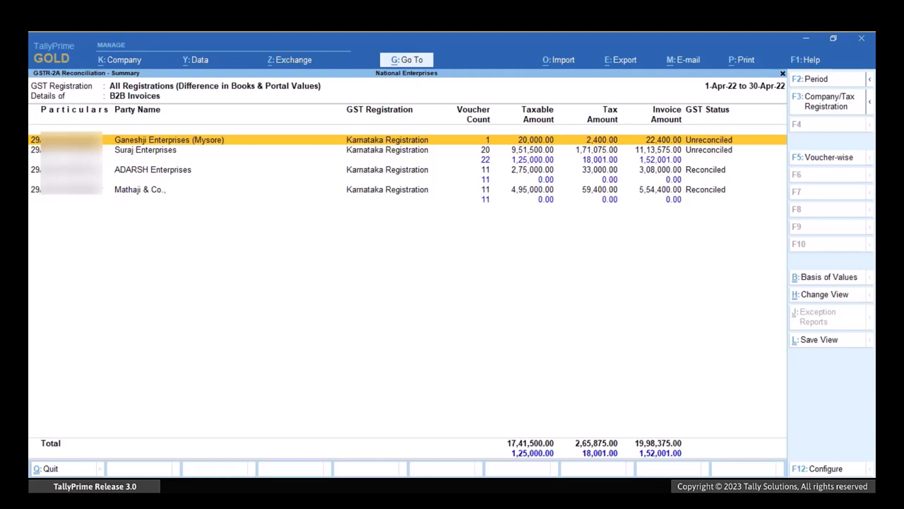
key(Down)
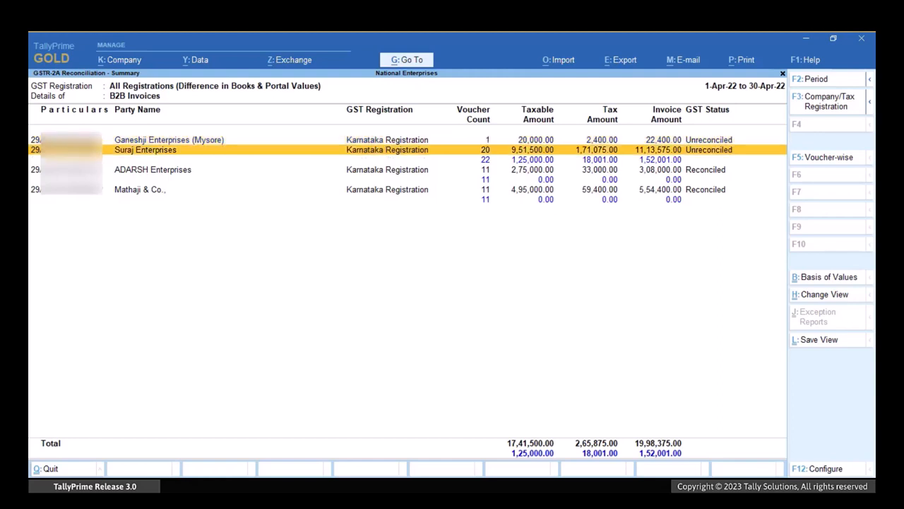
key(Return)
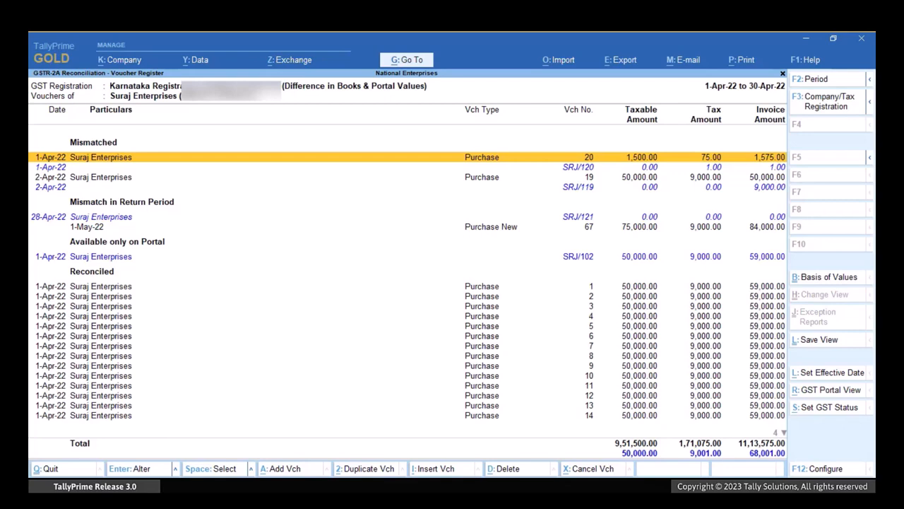
Set the GST status of mismatched purchase voucher 20 dated 1-Apr-22 to Reconciled and locate it under Reconciled Manually.
key(space)
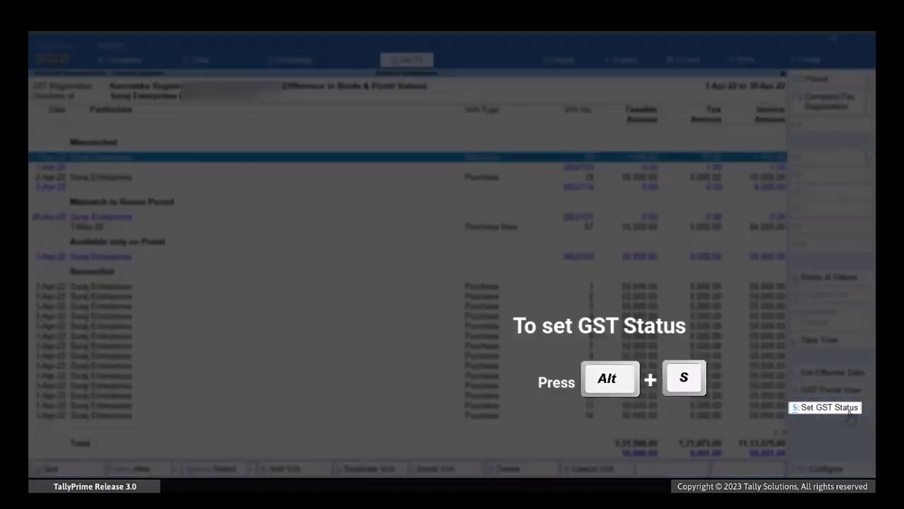
click(849, 410)
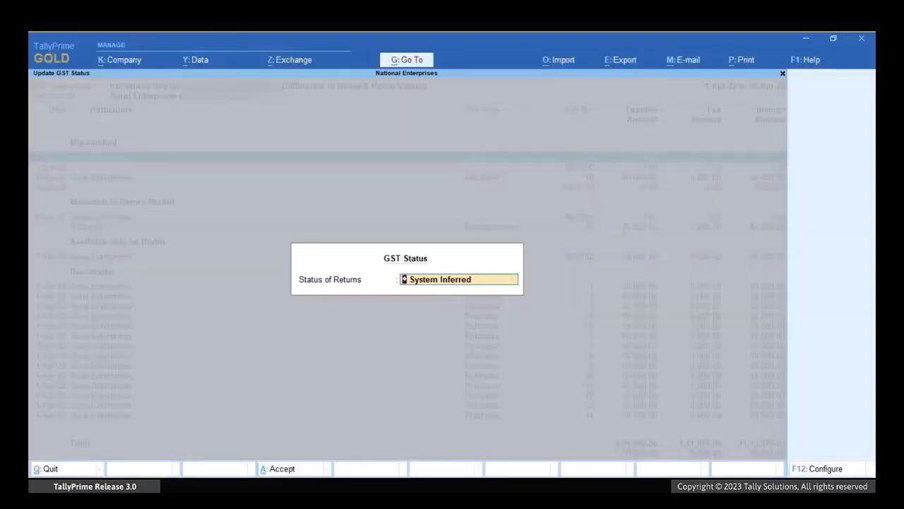
key(Down)
key(Down)
key(Down)
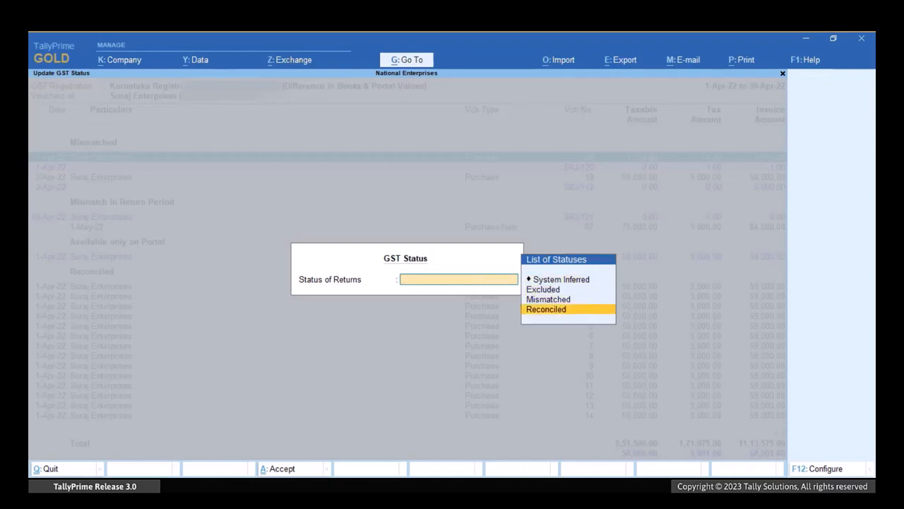
key(Return)
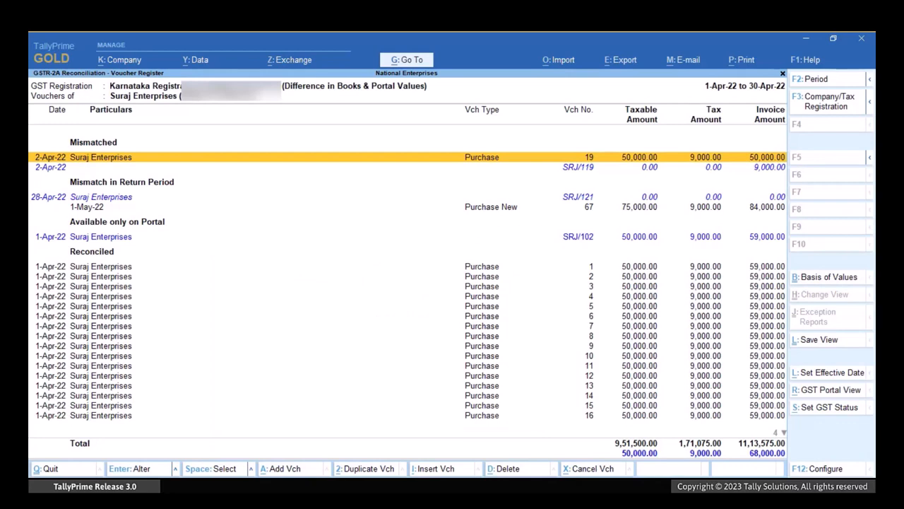
key(Down)
key(Down)
key(Down)
key(Down)
key(Down)
key(Down)
key(Down)
key(Down)
key(Down)
key(Down)
key(Down)
key(Down)
key(Down)
key(Down)
key(Down)
key(Down)
key(Down)
key(Down)
key(Down)
key(Down)
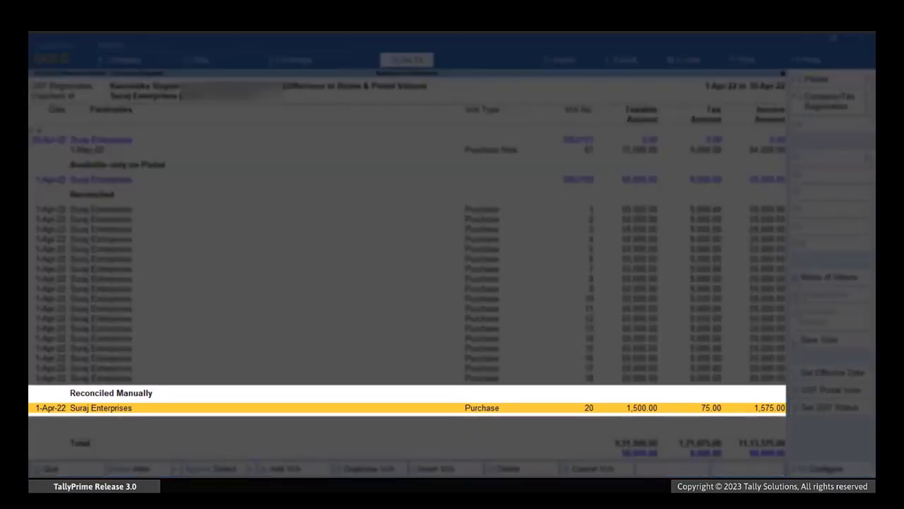
Return to the B2B Invoices summary and open purchase voucher 21 of Ganeshji Enterprises (Mysore) for alteration.
key(Escape)
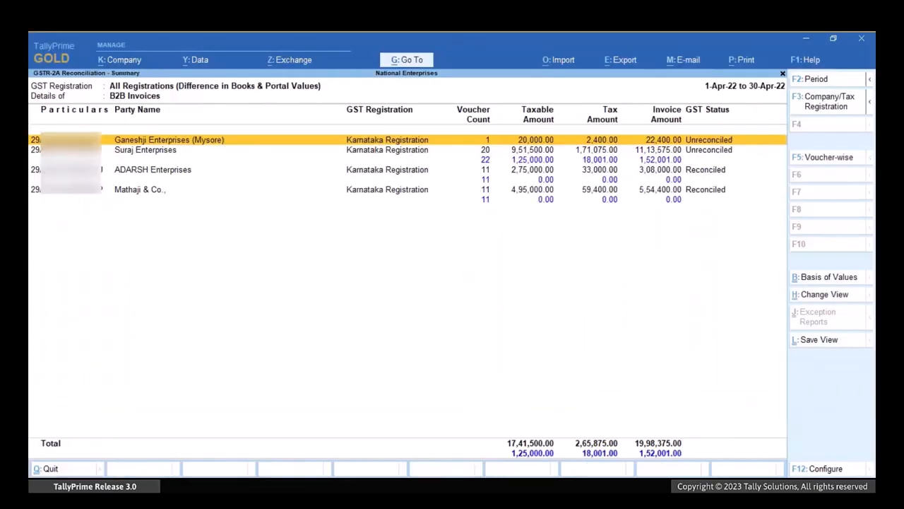
key(Return)
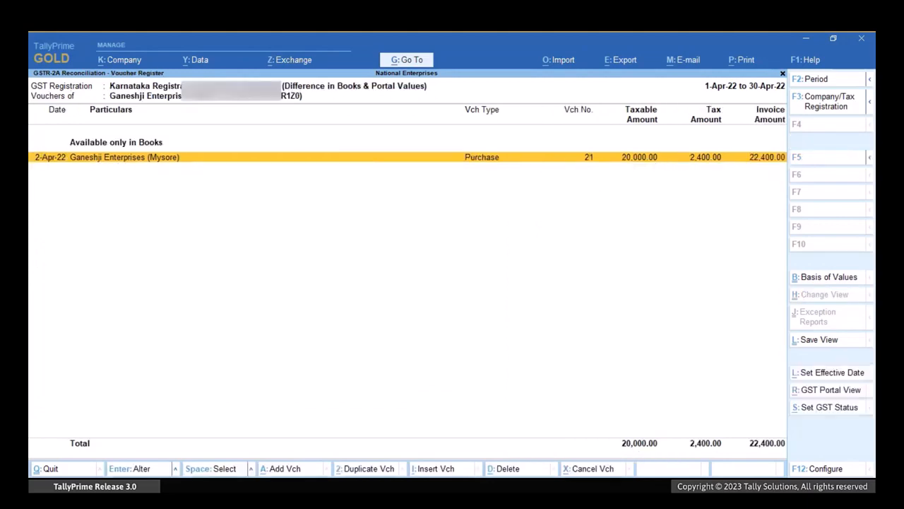
key(Return)
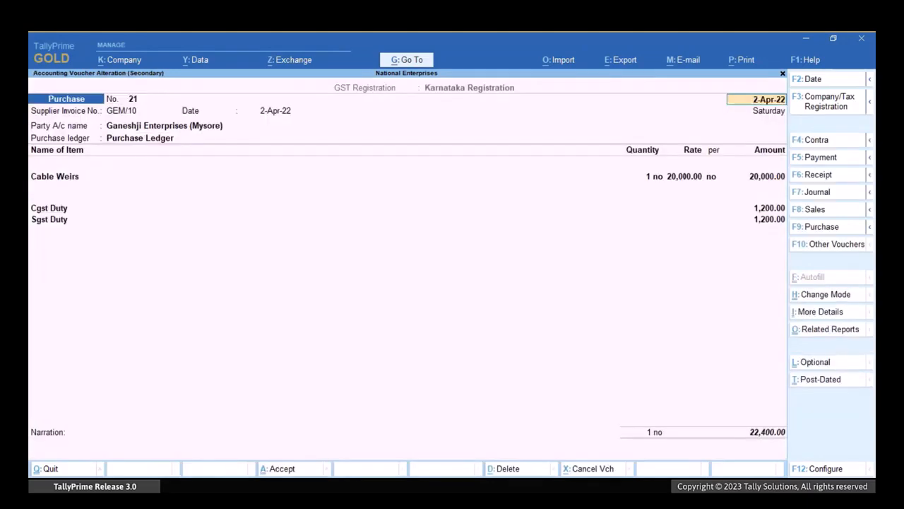
In the voucher's additional details, set the GST Status to Reconciled and save the voucher.
key(ctrl+i)
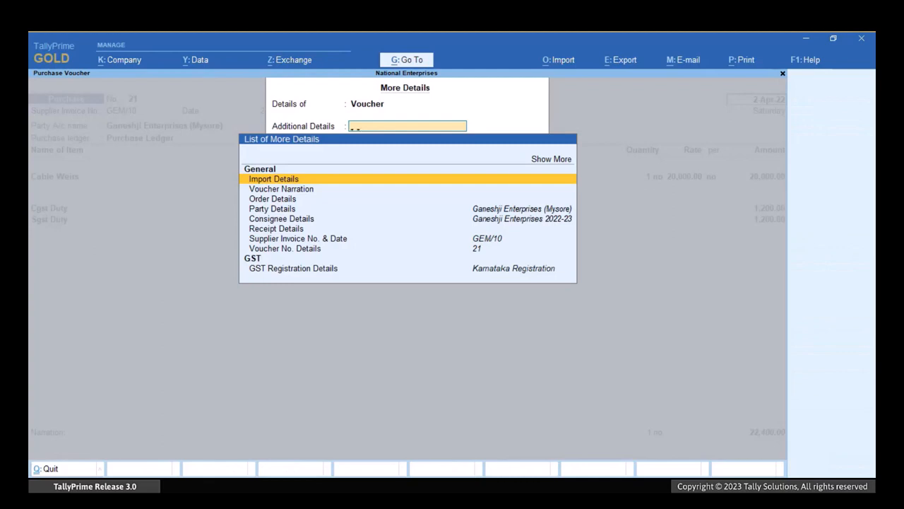
text(Gst St)
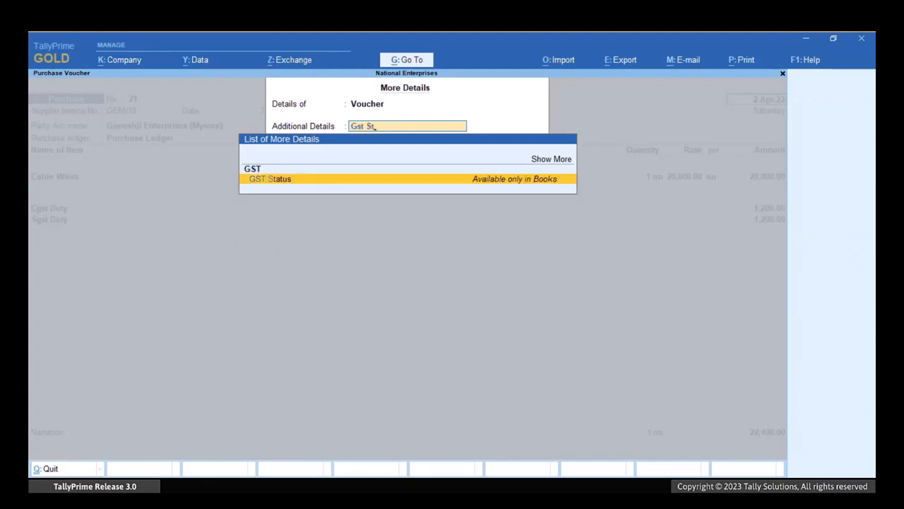
key(Return)
key(BackSpace)
key(Down)
key(Down)
key(Down)
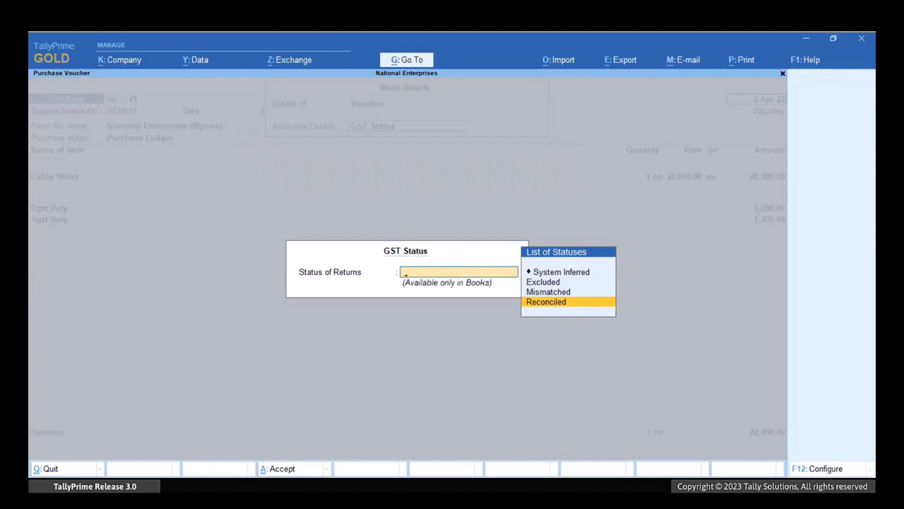
key(Return)
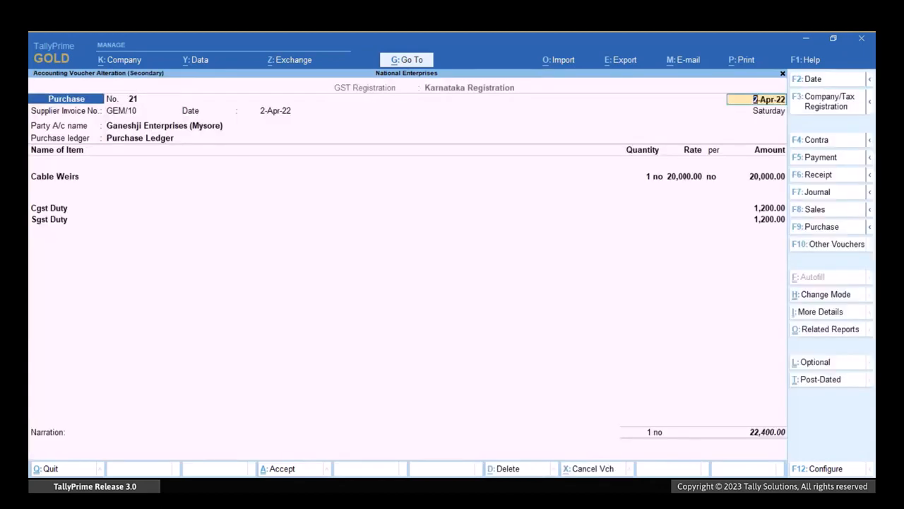
key(ctrl+a)
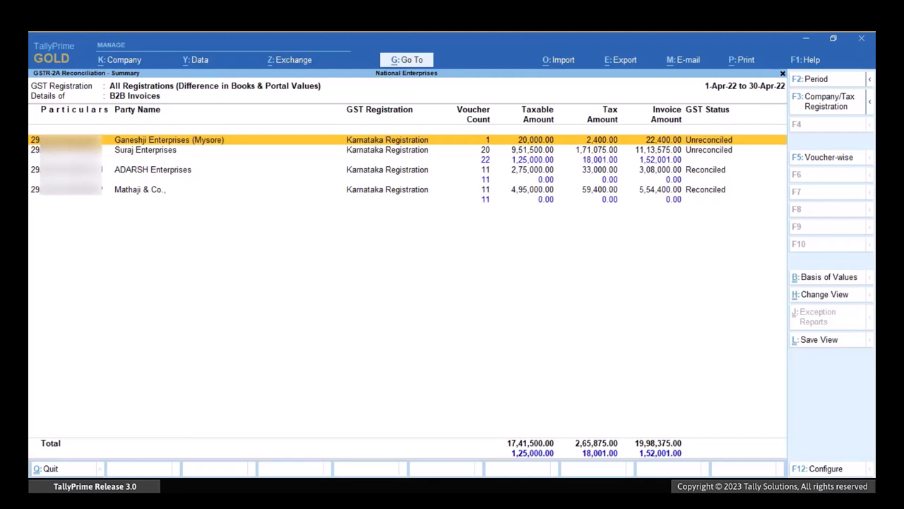
Drill down to the voucher register of Suraj Enterprises and select mismatched purchase voucher 19.
key(Down)
key(Return)
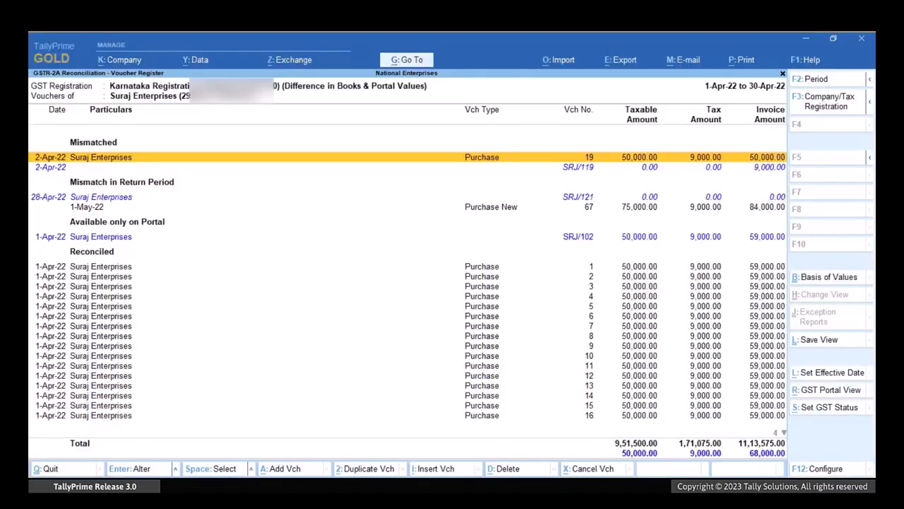
key(space)
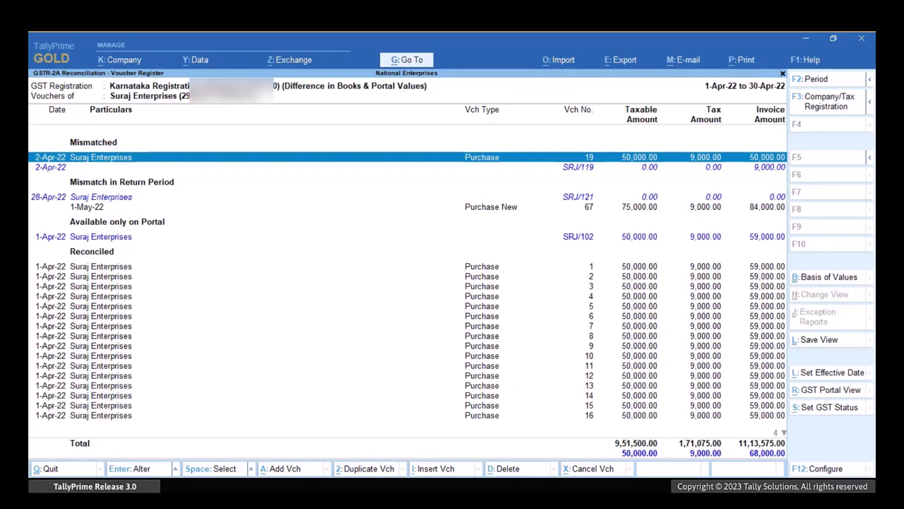
Go through the GST status options available for the selected purchase voucher 19.
key(alt+s)
key(Down)
key(Down)
key(Down)
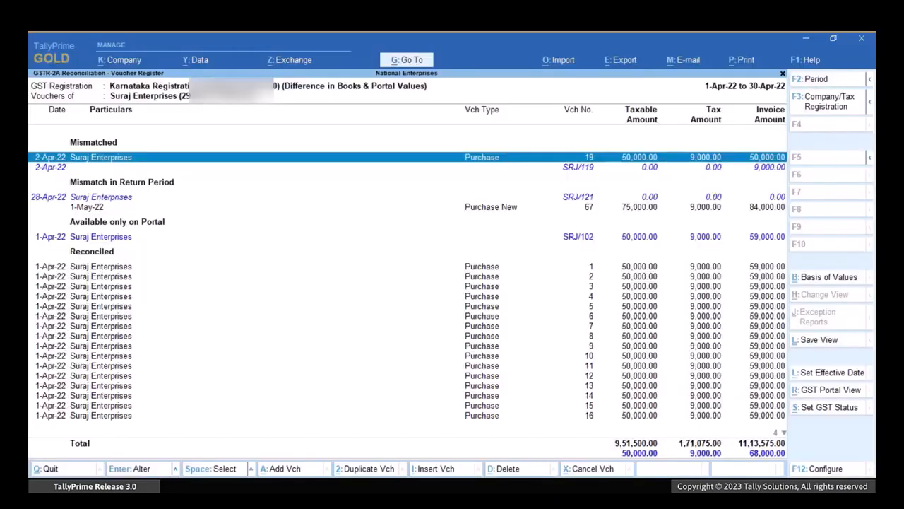
Configure the register to show effective date, document details, tax breakup, invoice type, place of supply, reverse charge, counterparty filing and portal values for reconciled vouchers.
key(F12)
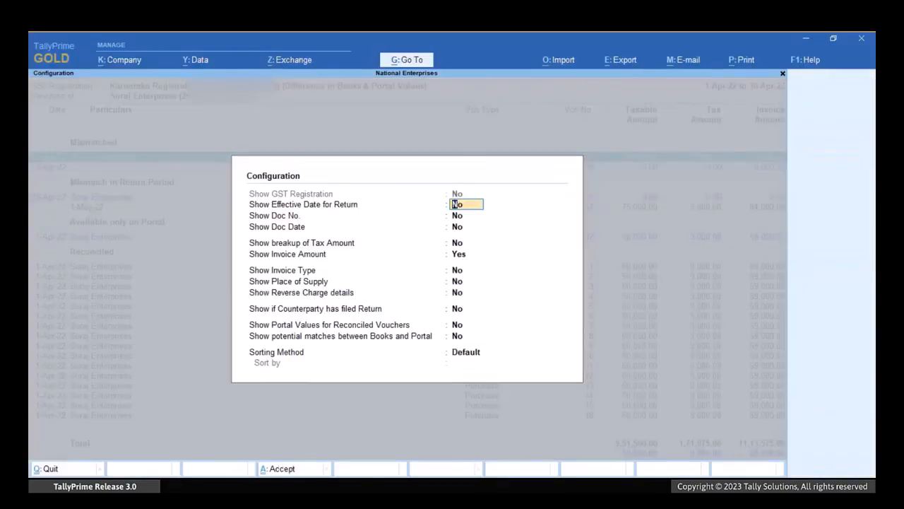
key(y)
key(y)
key(y)
key(y)
key(y)
key(y)
key(y)
key(y)
key(y)
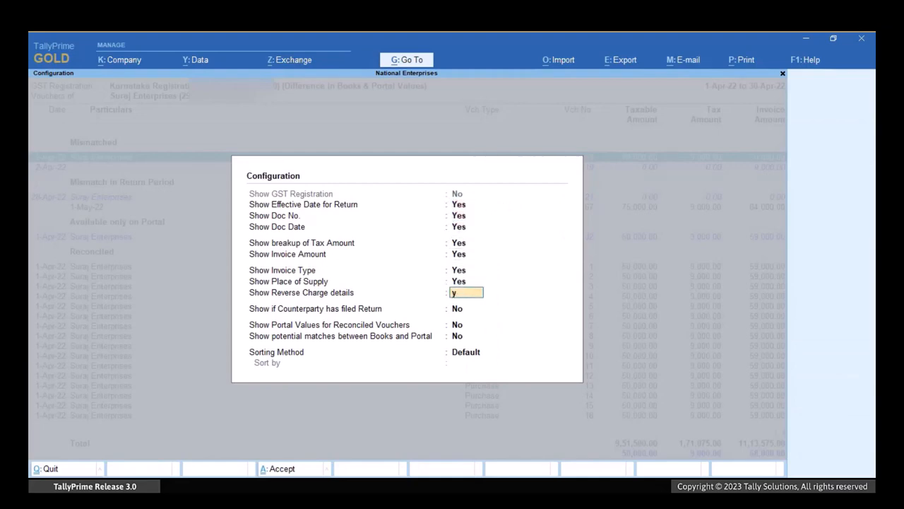
key(y)
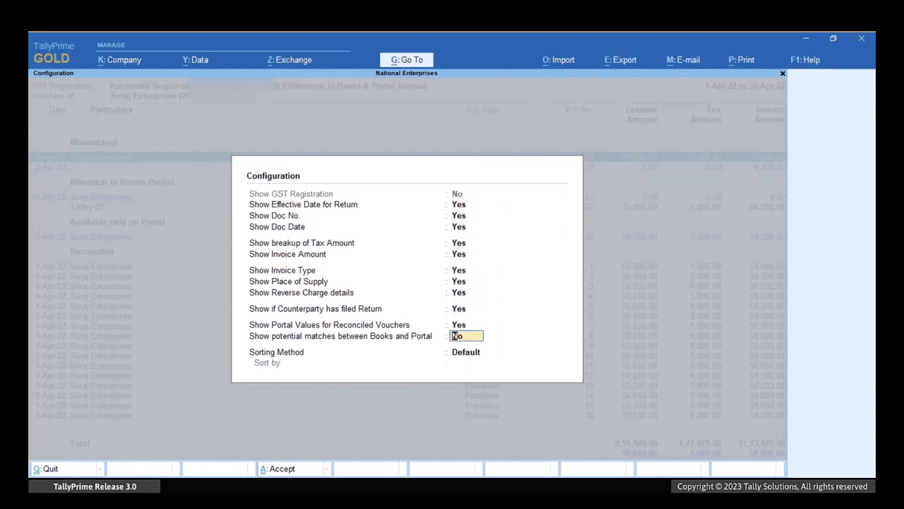
key(Return)
key(Up)
key(Return)
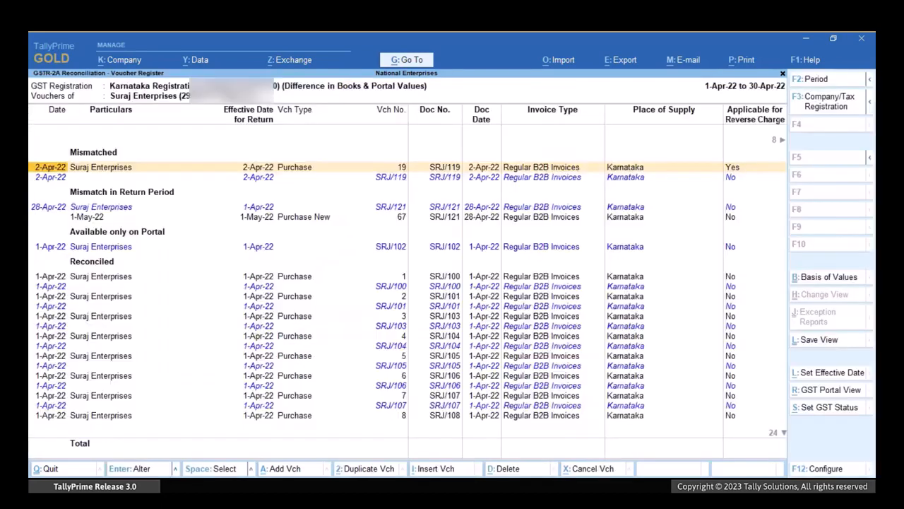
Compare the book and portal details of mismatched voucher 19 column by column, including the reverse charge applicability.
key(Right)
key(Right)
key(Right)
key(Right)
key(Right)
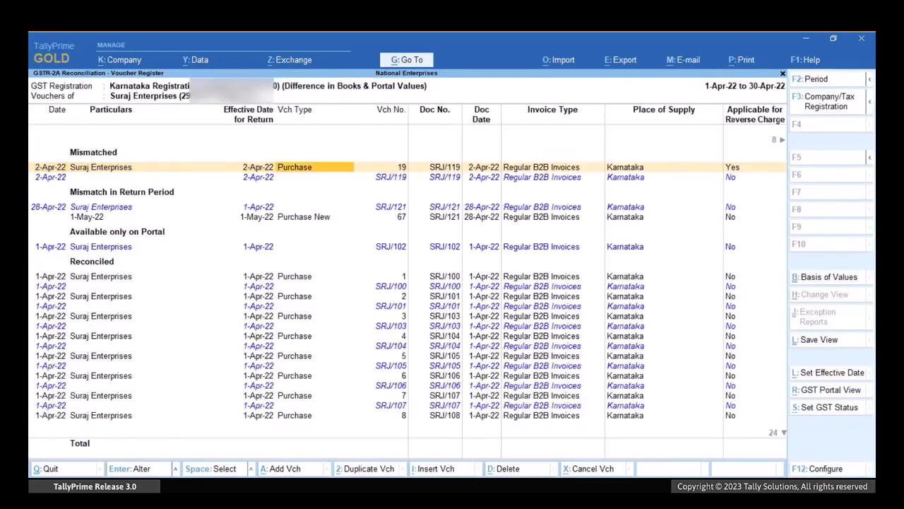
key(Right)
key(Right)
key(Right)
key(Right)
key(Right)
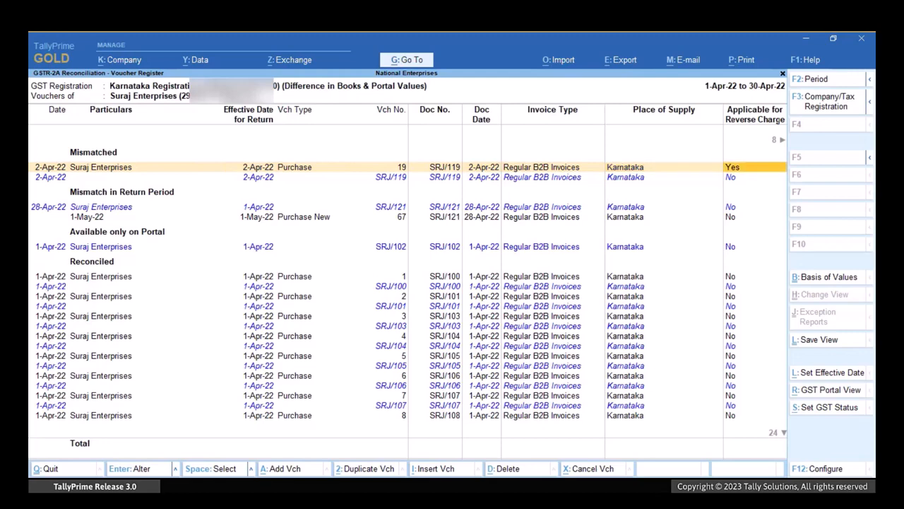
key(Left)
key(Return)
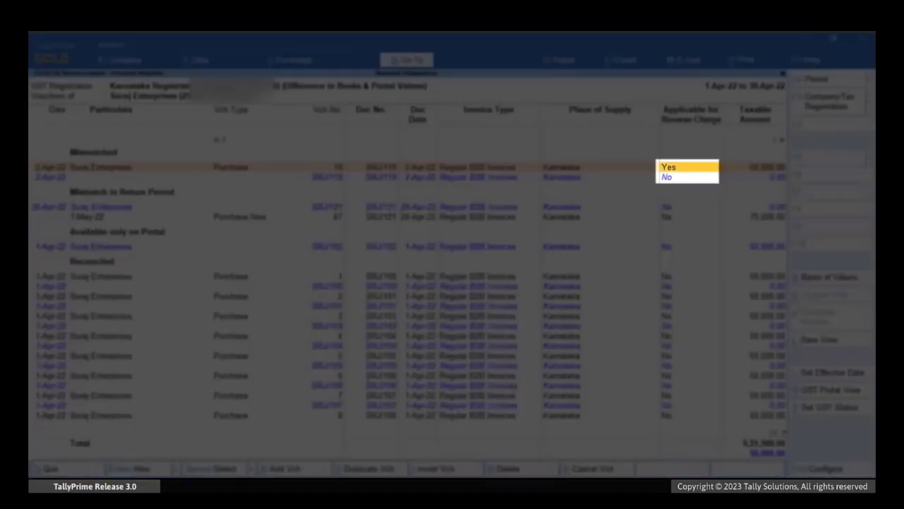
key(Down)
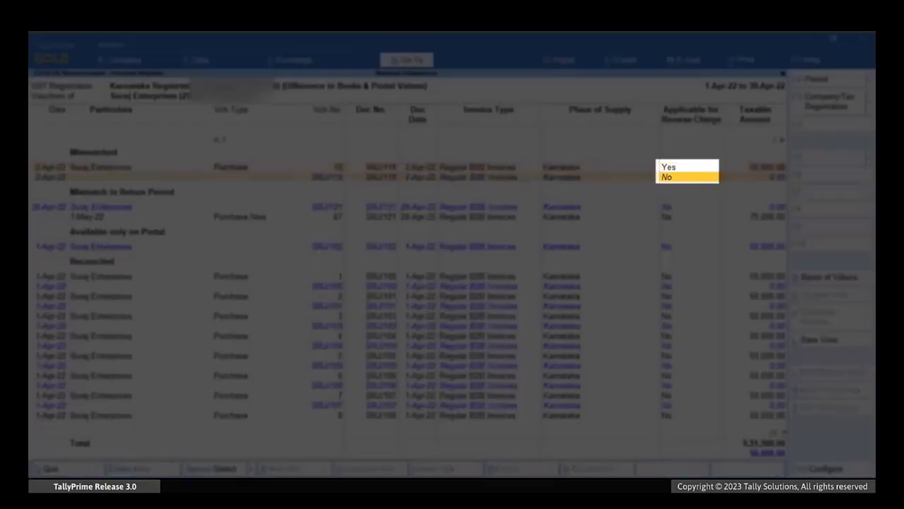
key(Up)
Open purchase voucher 19 and set Applicable for Reverse Charge to No in the GST rate details of the L.G. television item.
key(Return)
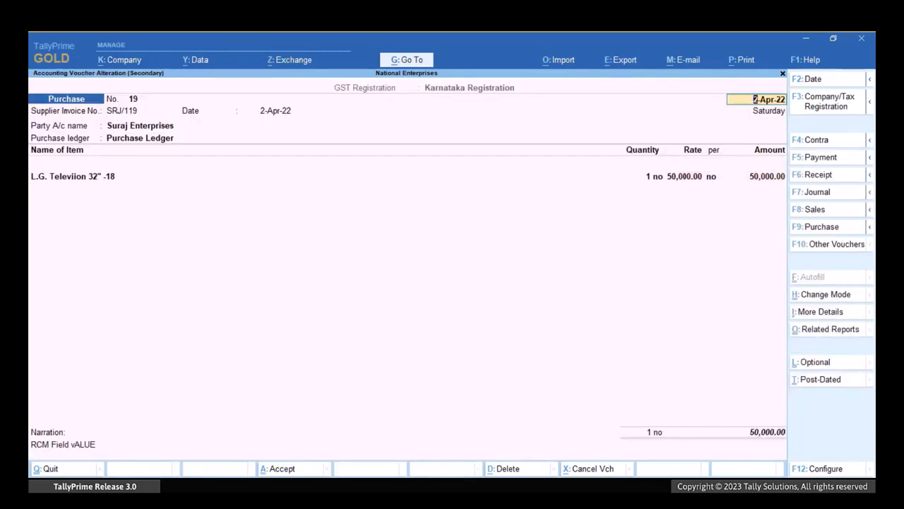
key(Return)
key(Return)
key(Return)
key(Return)
key(Return)
key(Return)
key(Return)
key(Return)
key(Return)
key(Return)
key(Return)
key(Return)
key(Return)
key(Return)
key(Return)
key(Return)
key(Return)
key(Return)
key(Return)
key(Return)
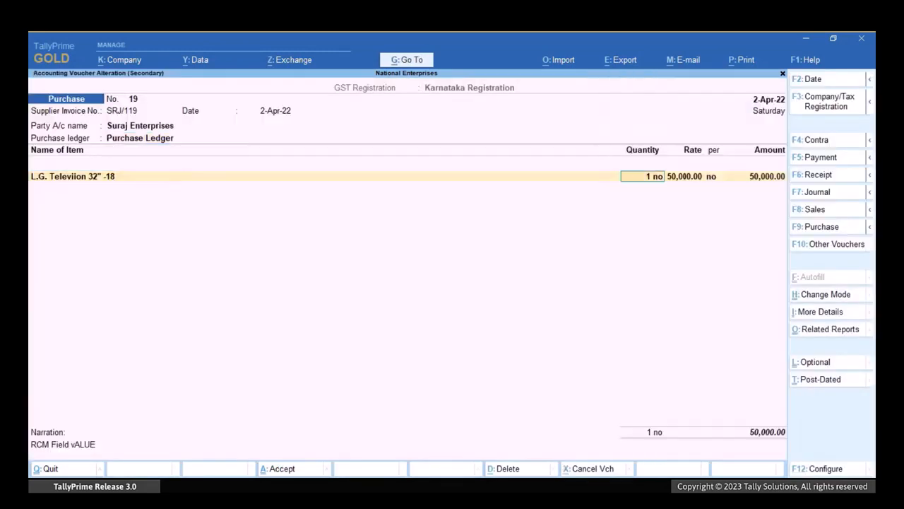
key(Return)
key(Return)
key(Return)
text(No)
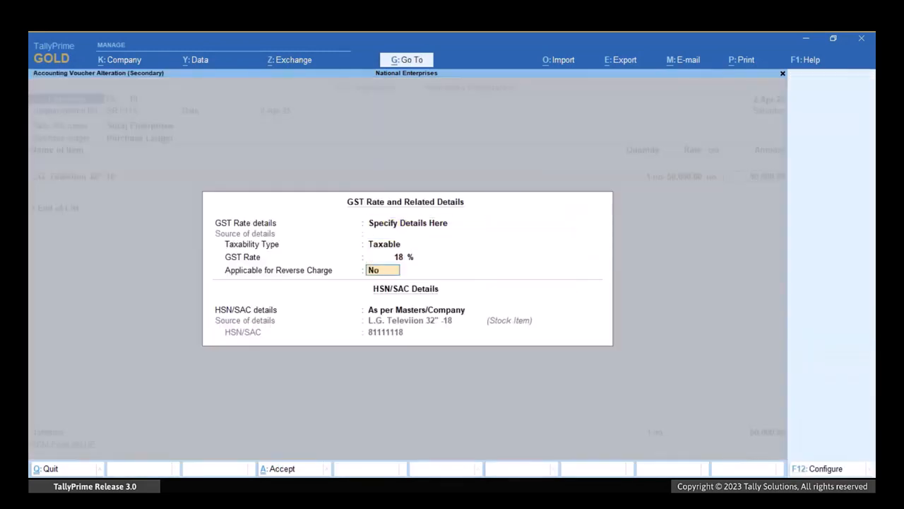
Add Cgst Duty and Sgst Duty of 4,500.00 each, accept the voucher with the modified tax details and return to the register.
key(Return)
key(Return)
key(Return)
key(Return)
key(Return)
key(Return)
key(Return)
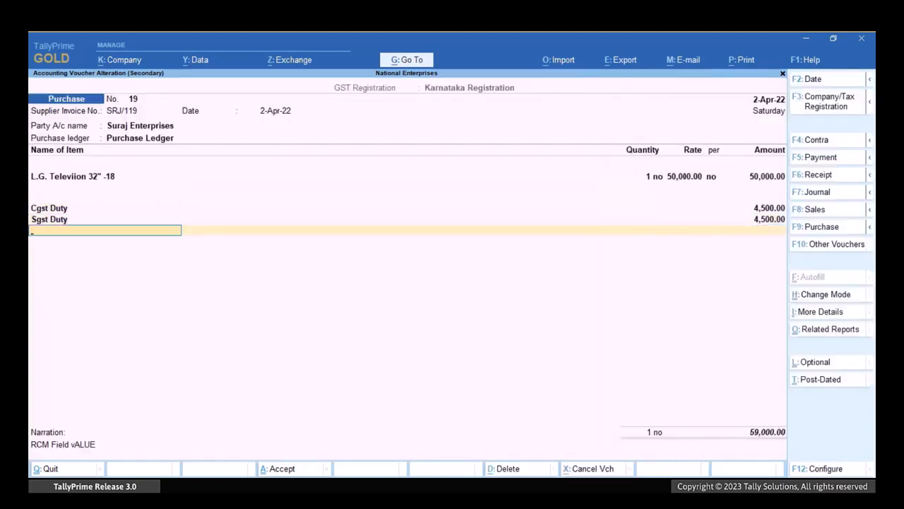
key(Return)
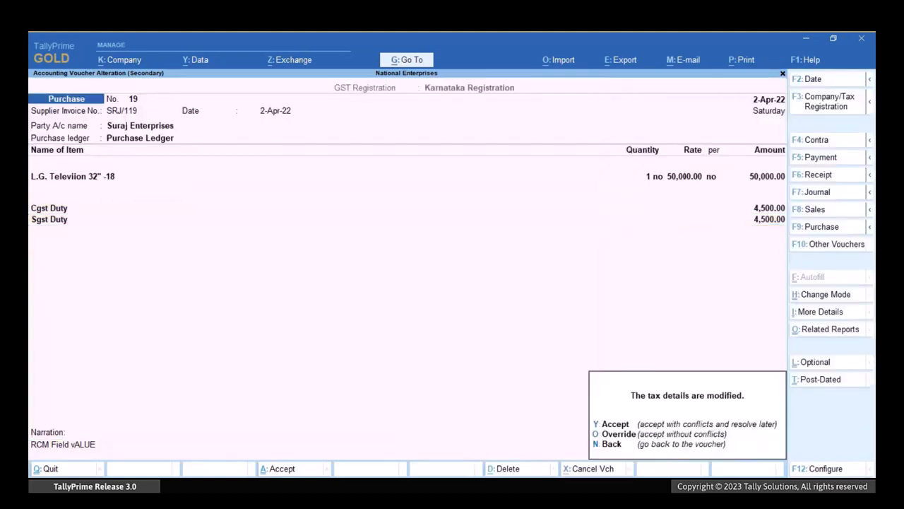
key(y)
key(Escape)
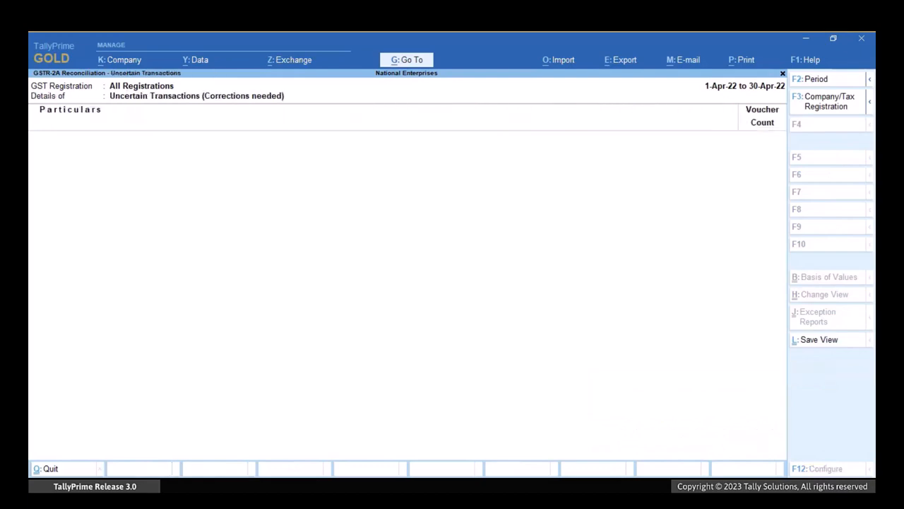
key(Escape)
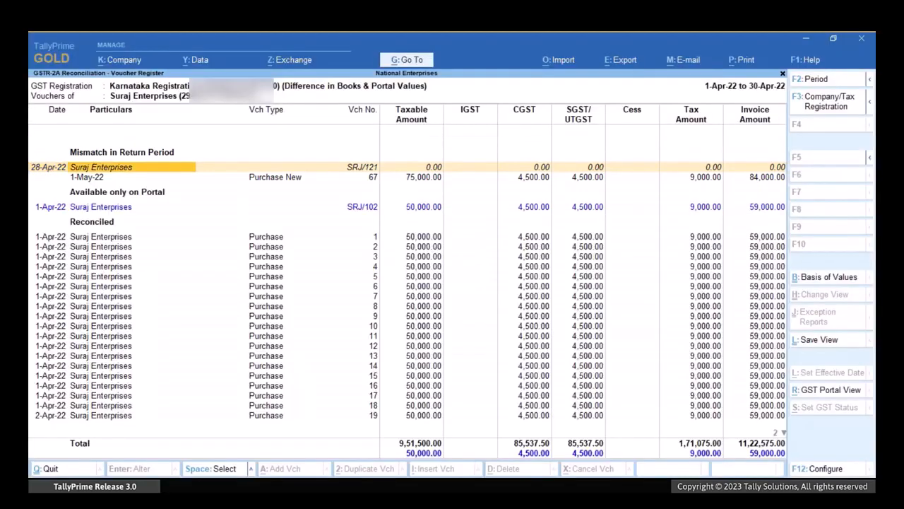
Configure the register to show the effective date for return and examine it for the voucher under Mismatch in Return Period.
key(F12)
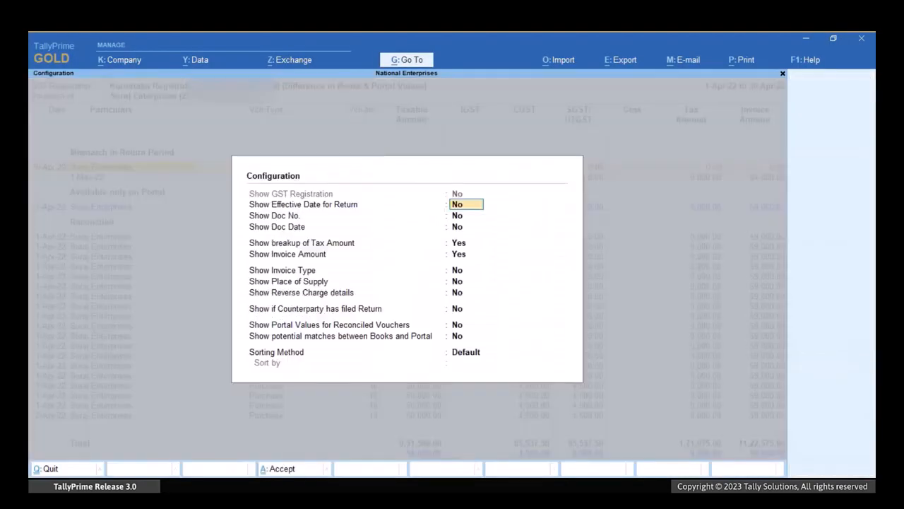
key(y)
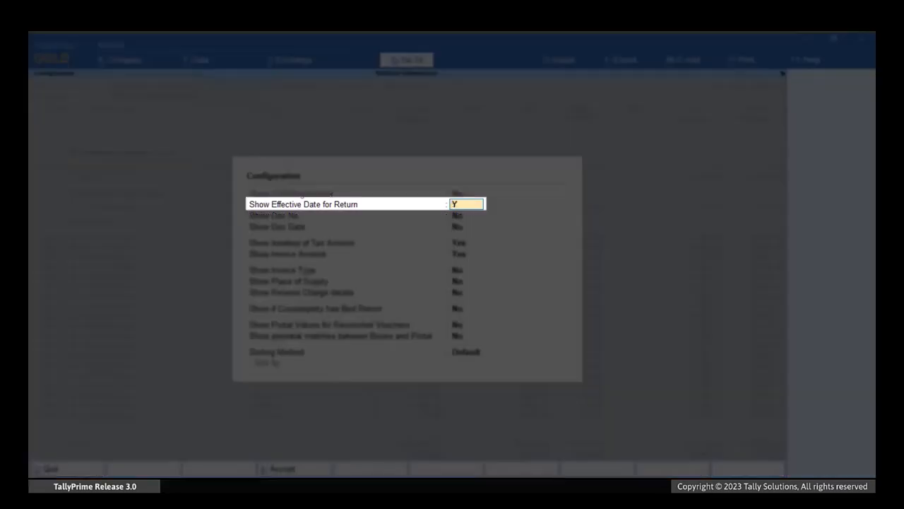
key(Return)
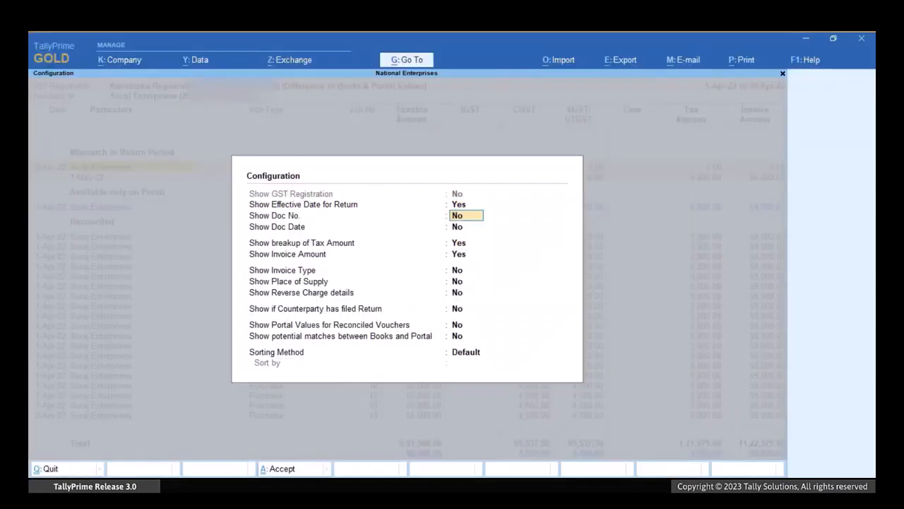
key(ctrl+a)
key(Right)
key(Right)
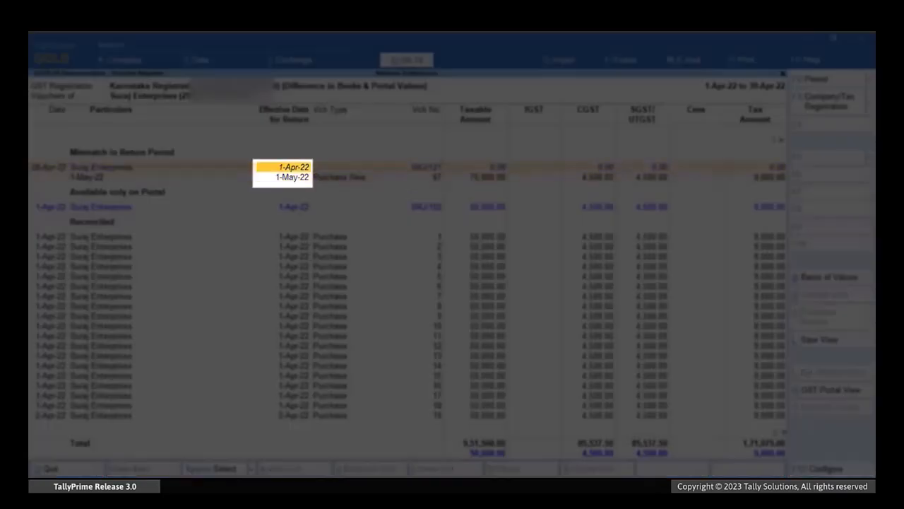
Set the GSTR-2A and GSTR-3B effective dates of Purchase New voucher 67 to 1-Apr-22 and return to the B2B Invoices summary.
key(Down)
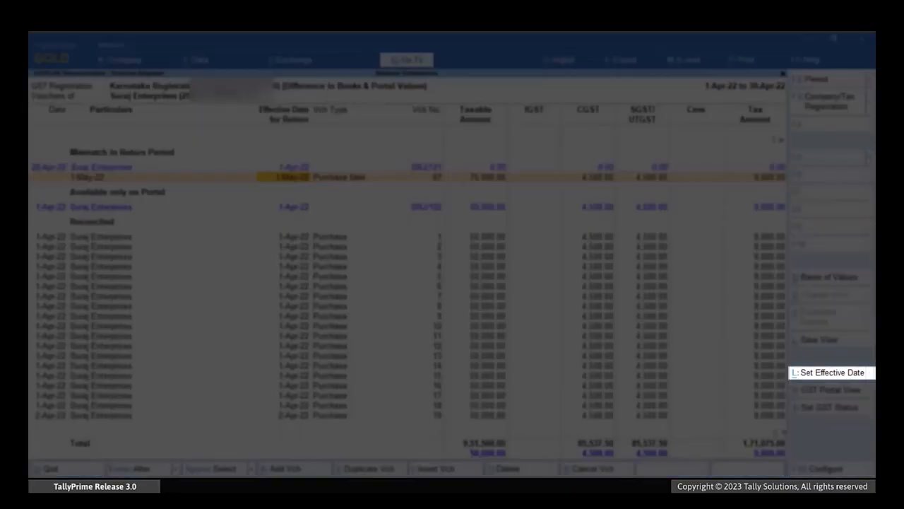
key(alt+l)
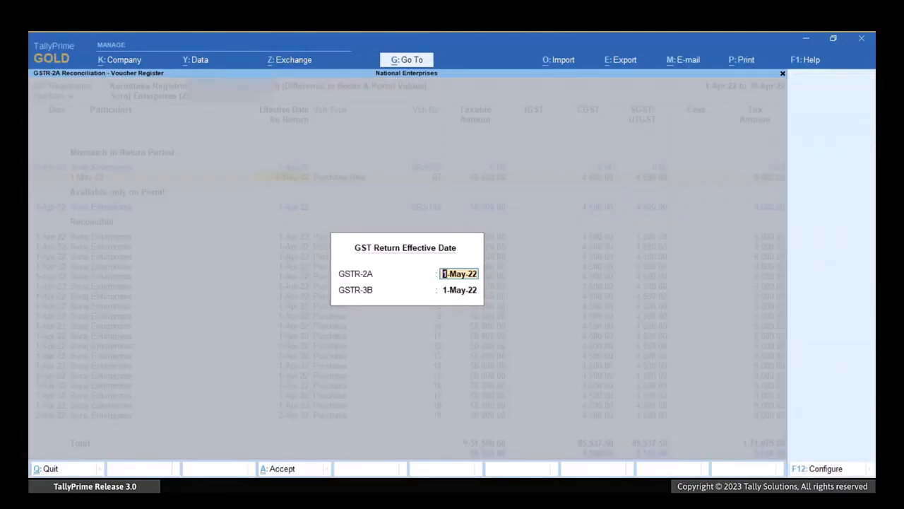
text(1-Apr)
key(Return)
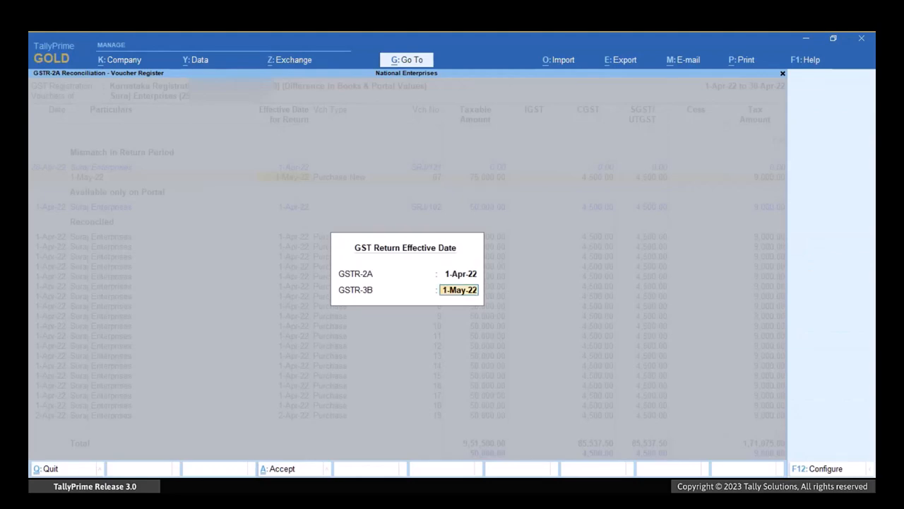
text(1-Apr)
key(Return)
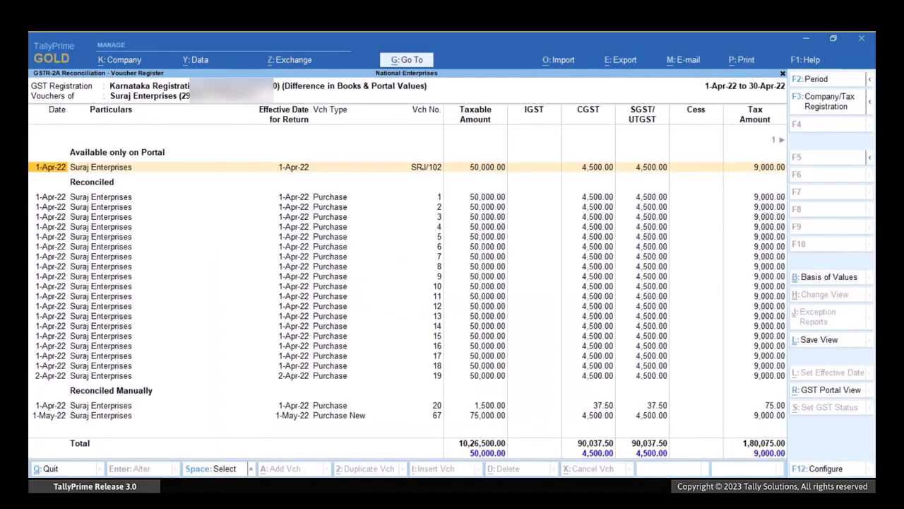
key(Escape)
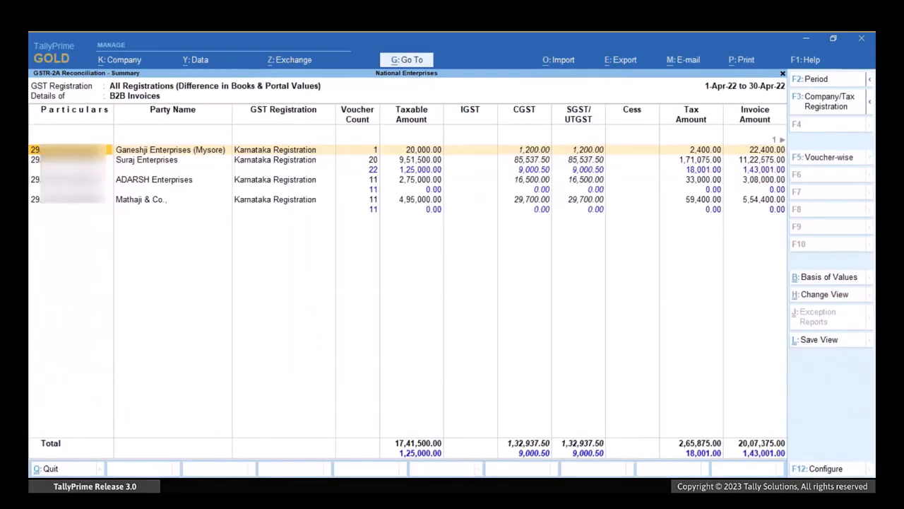
Open purchase voucher 21 of Ganeshji Enterprises (Mysore) and set its GSTR-2A and GSTR-3B return effective dates to May.
key(Return)
key(Return)
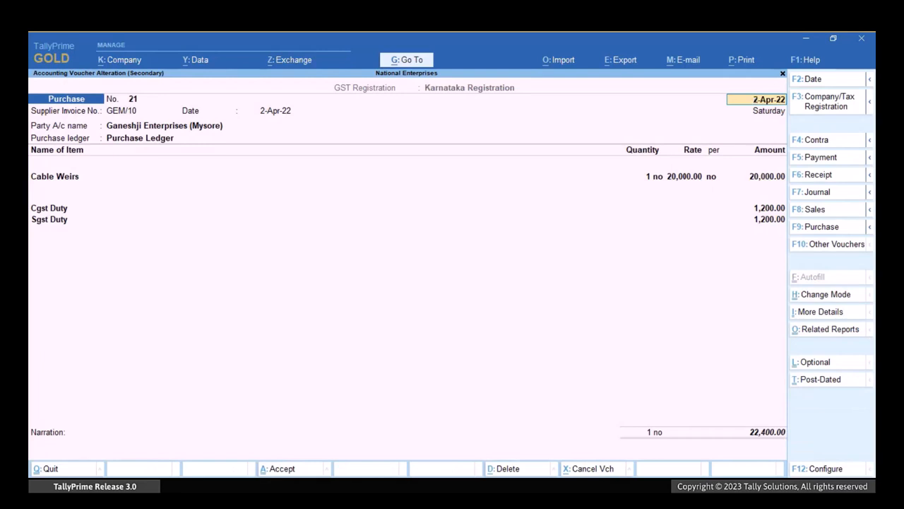
key(ctrl+i)
text(Eff)
key(Down)
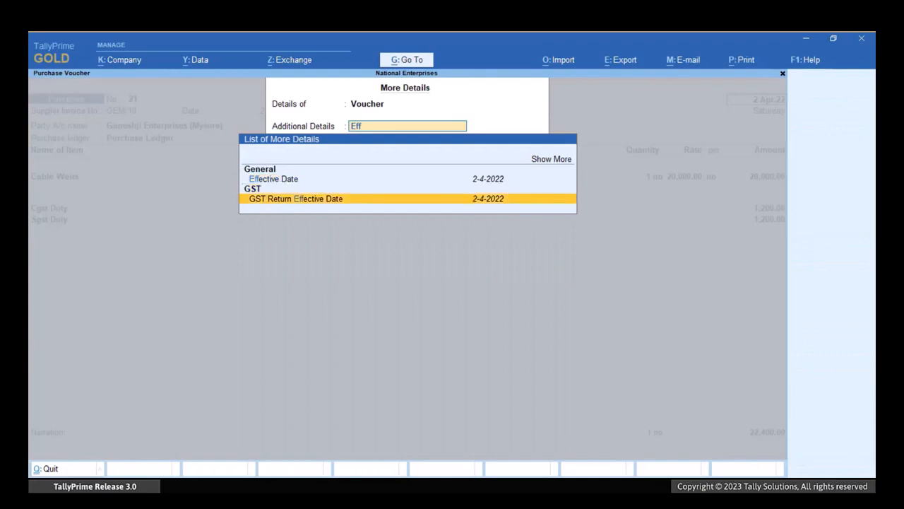
key(Return)
text(may)
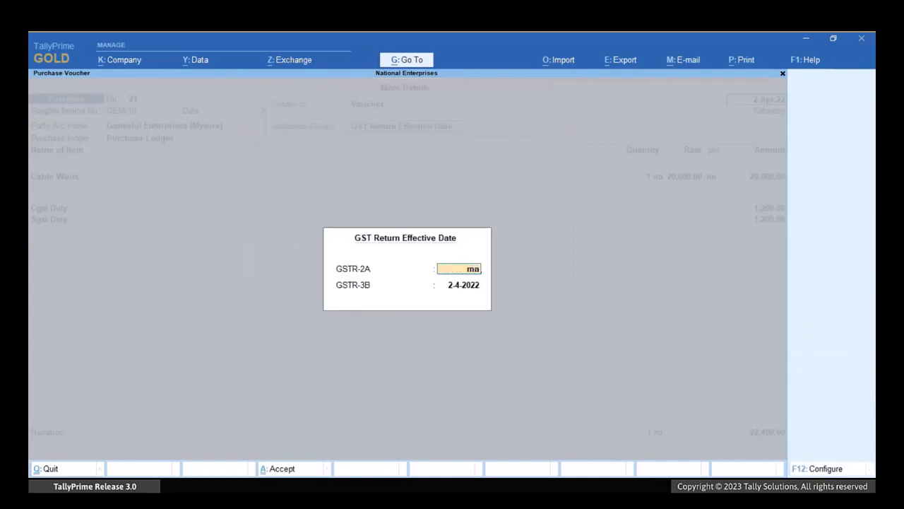
key(Return)
text(may)
key(Return)
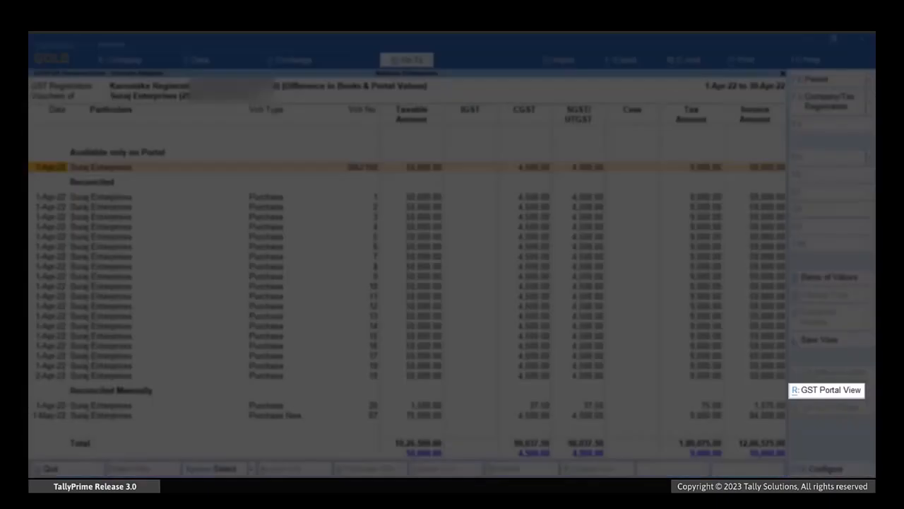
View the portal details of Suraj Enterprises' invoice SRJ/102 and start a purchase voucher dated 1-4-22.
key(alt+r)
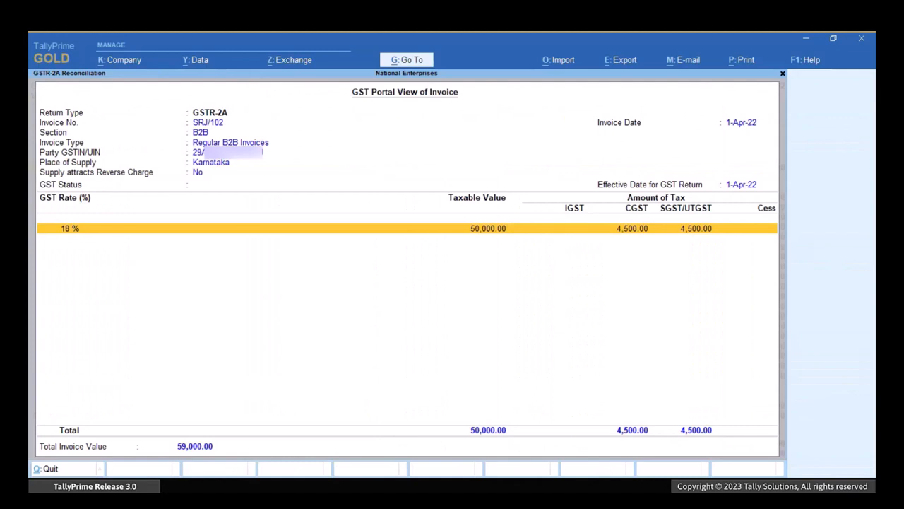
key(alt+g)
key(Up)
key(Up)
key(Up)
key(Up)
key(Up)
key(Return)
text(1-4-22)
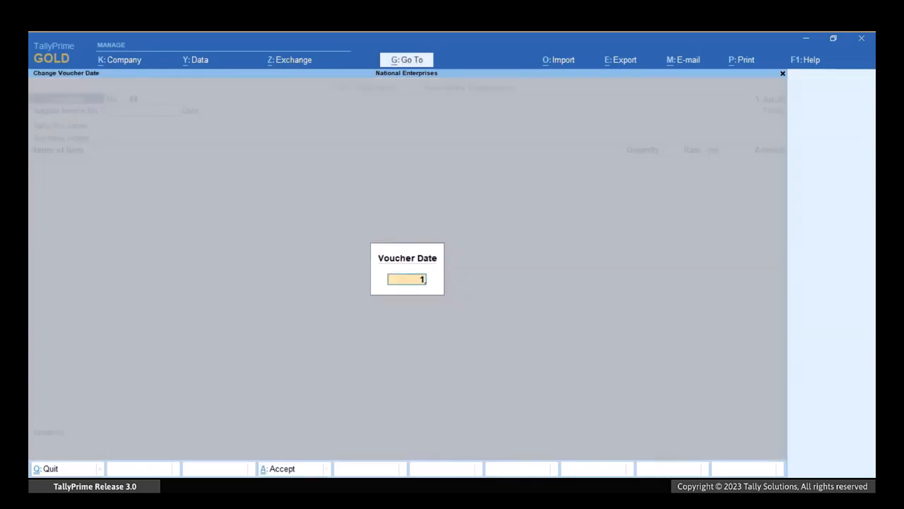
key(Return)
Enter supplier invoice number 102, party Suraj Enterprises and the Purchase Ledger in the new purchase voucher.
key(Return)
key(Down)
key(Down)
key(Down)
key(Down)
key(Down)
key(Down)
key(Down)
key(Down)
key(Return)
key(ctrl+a)
key(ctrl+a)
Add one L.G. Televiion 32" -18 at a rate of 50,000 to the purchase voucher.
key(Return)
key(Down)
key(Down)
key(Down)
key(Down)
key(Return)
text(1)
key(Return)
text(50000)
Accept the item's GST rate details, add Cgst Duty and Sgst Duty, save the voucher and close the portal invoice view.
key(Return)
key(Return)
key(Return)
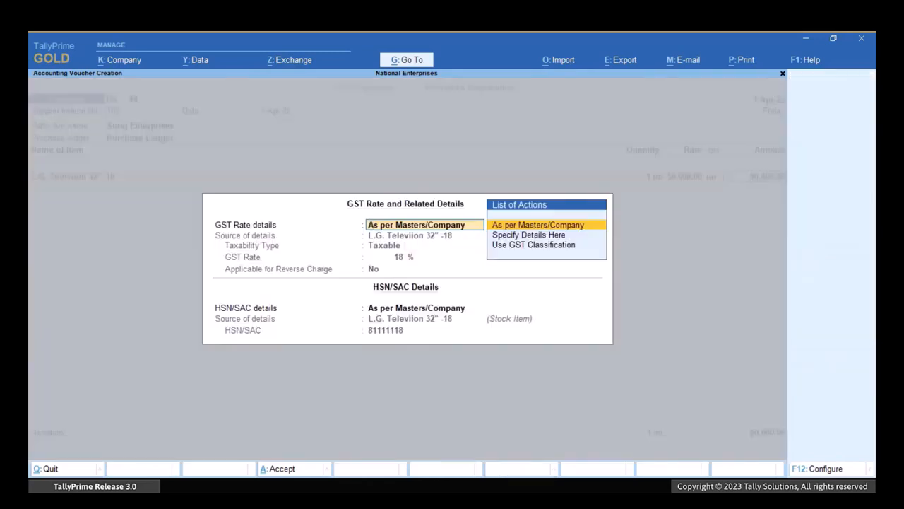
key(ctrl+a)
key(Return)
text(c)
key(Return)
key(Return)
key(ctrl+a)
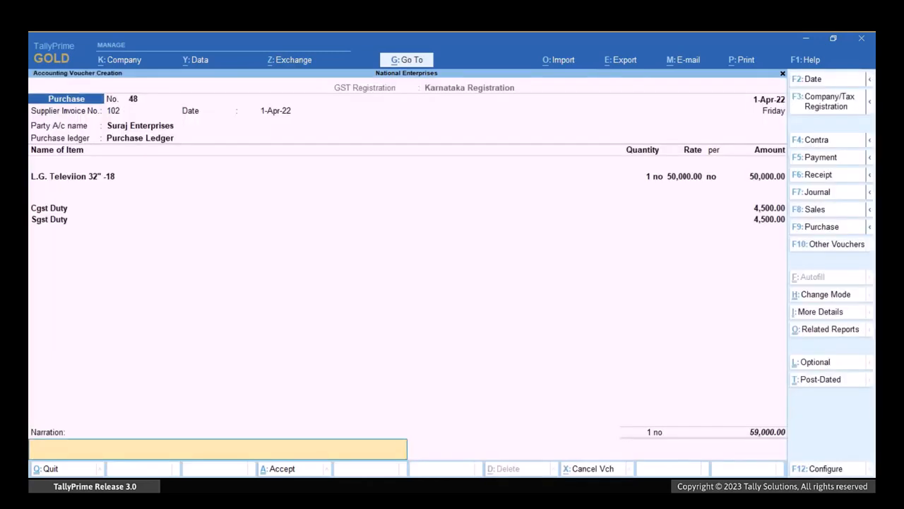
key(Return)
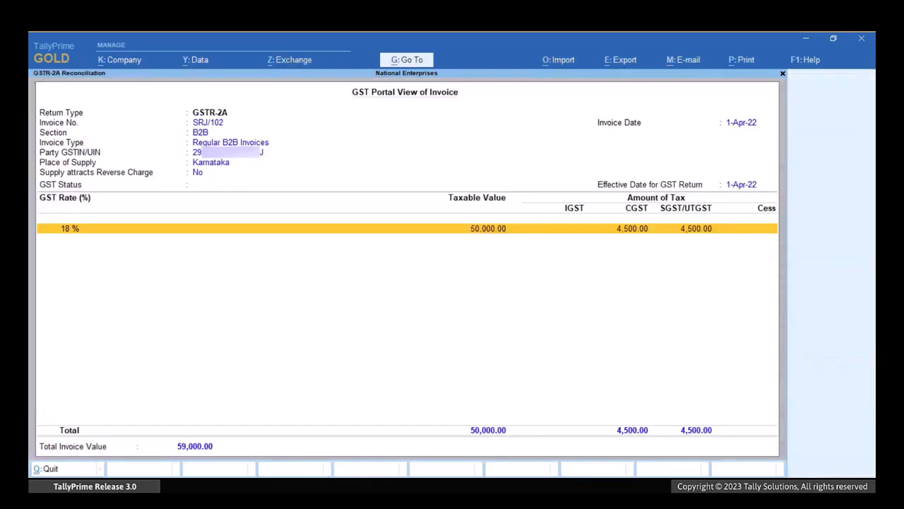
key(Escape)
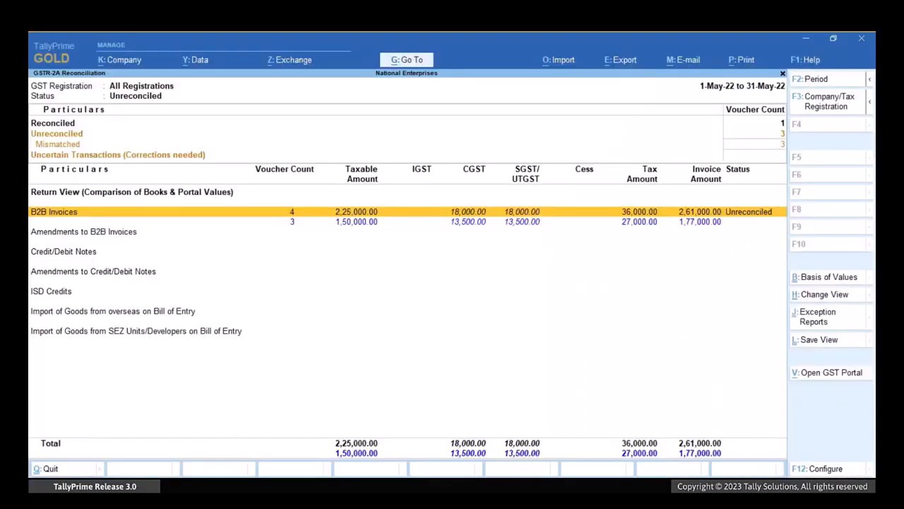
Open the May 2022 voucher register of Suraj Enterprises and compare the book and portal document numbers of the mismatched vouchers.
key(Return)
key(Down)
key(Return)
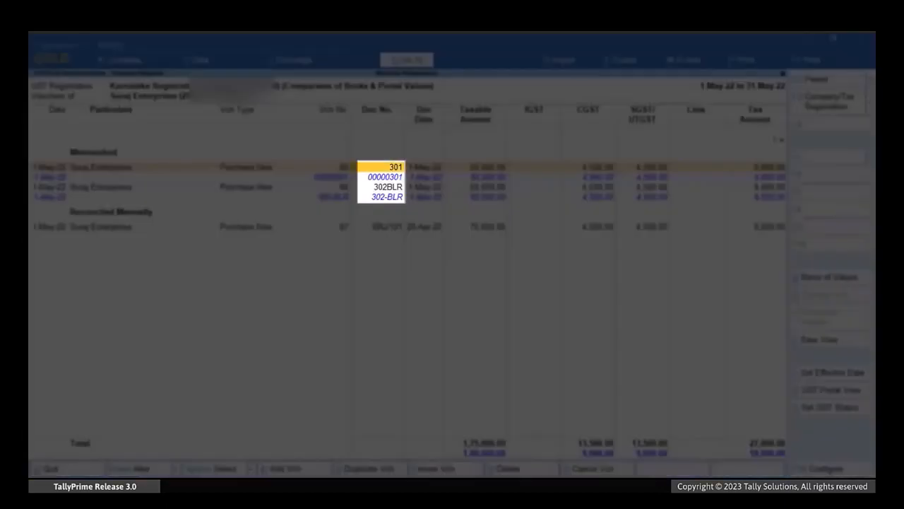
key(Down)
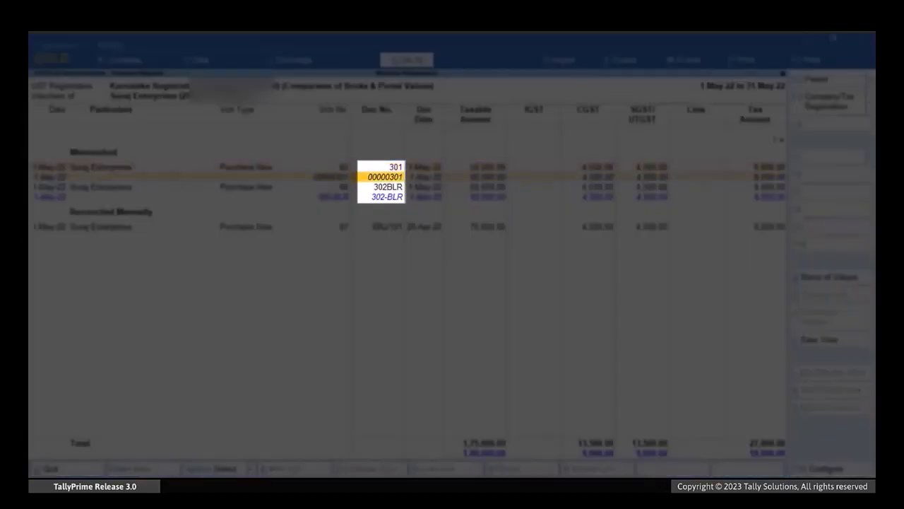
key(Down)
key(Down)
key(Up)
key(Down)
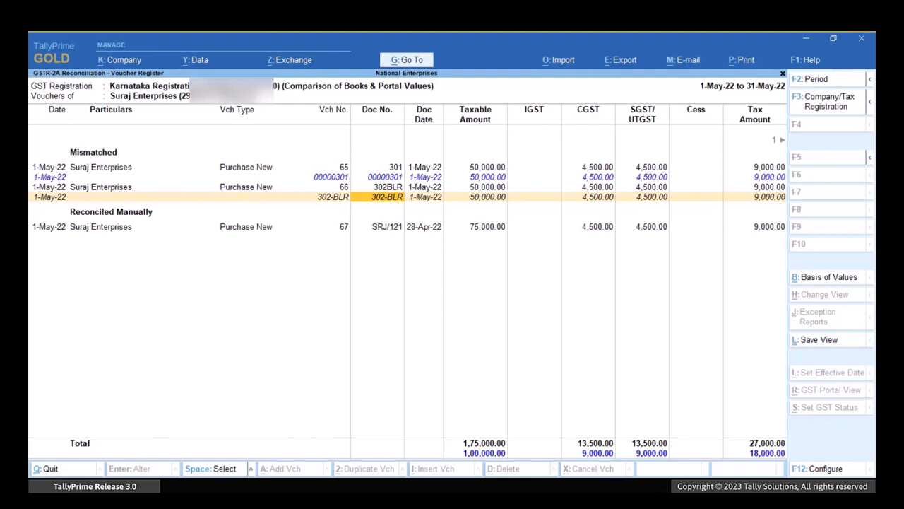
Open the company features and the GST details of the Karnataka Registration for alteration.
key(F11)
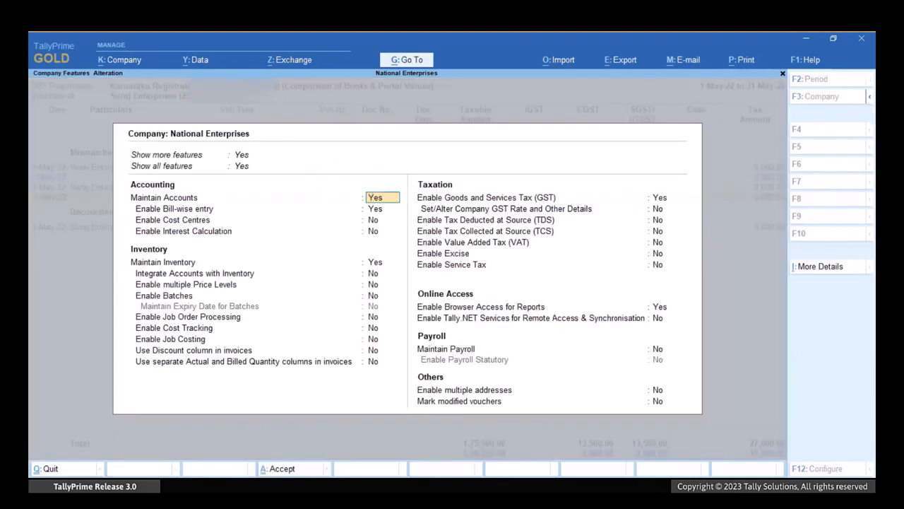
key(Return)
key(Return)
key(Return)
key(Return)
key(Return)
key(Return)
key(Return)
key(Return)
key(Return)
key(Return)
key(Return)
key(Return)
key(Return)
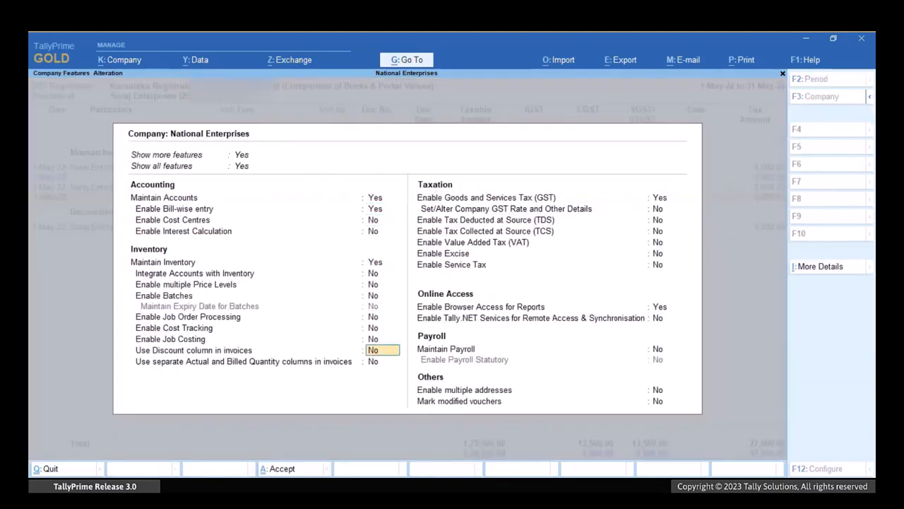
key(Return)
key(Down)
key(Return)
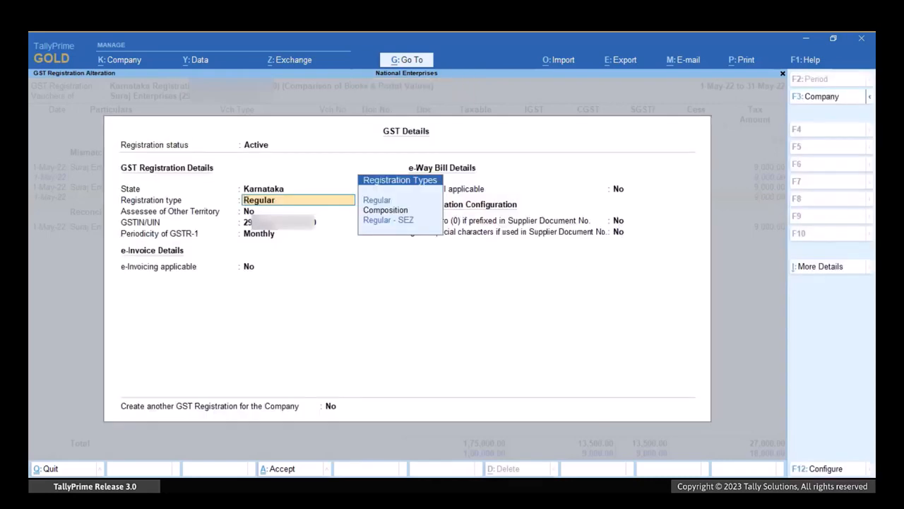
Set Ignore zero (0) if prefixed in Supplier Document No. to Yes in the reconciliation configuration.
key(Return)
key(Return)
key(Return)
key(Return)
key(Return)
key(Return)
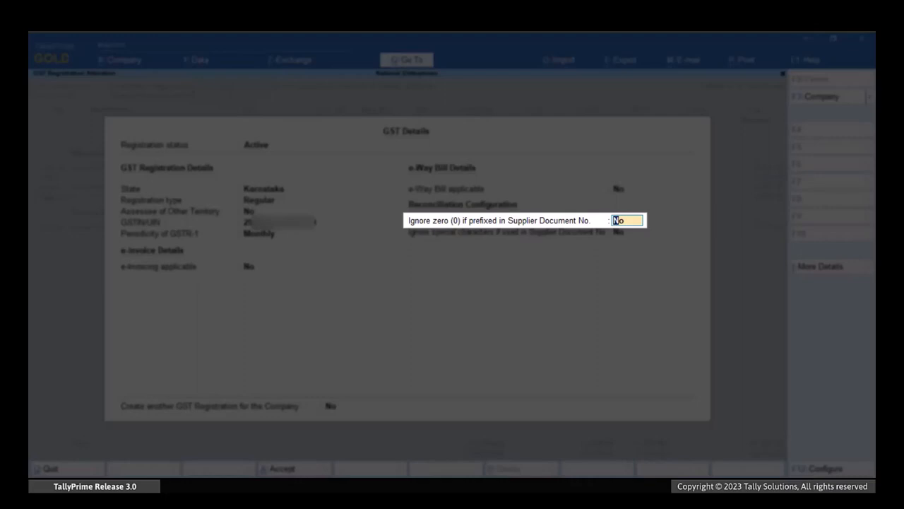
text(yes)
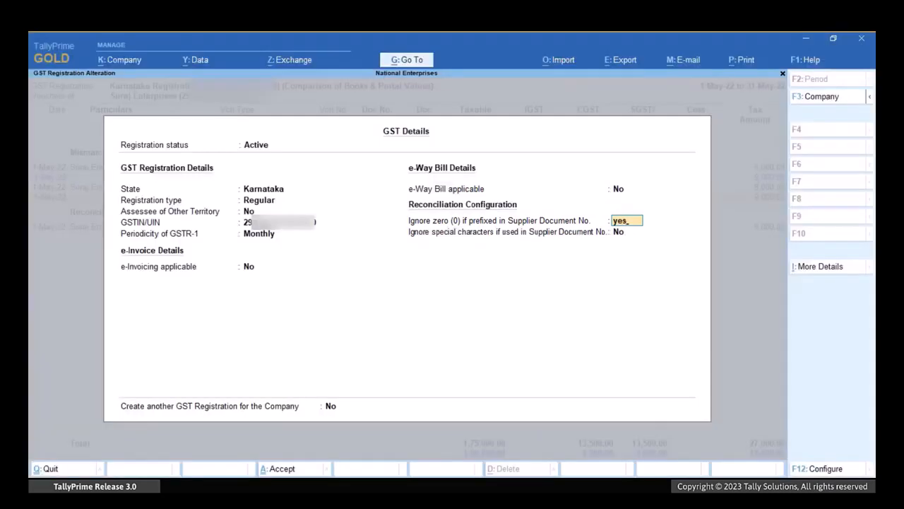
key(Return)
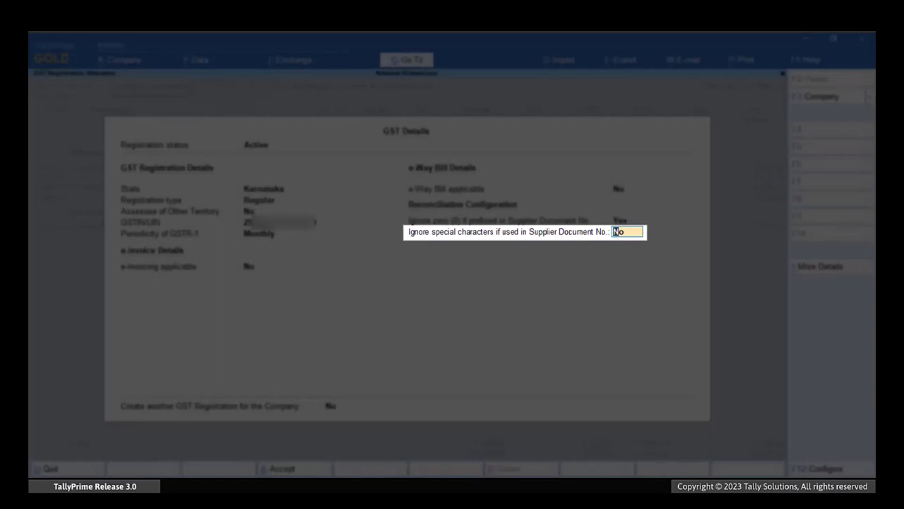
Set Ignore special characters if used in Supplier Document No. to Yes, accept the GST details and return to the voucher register.
text(yes)
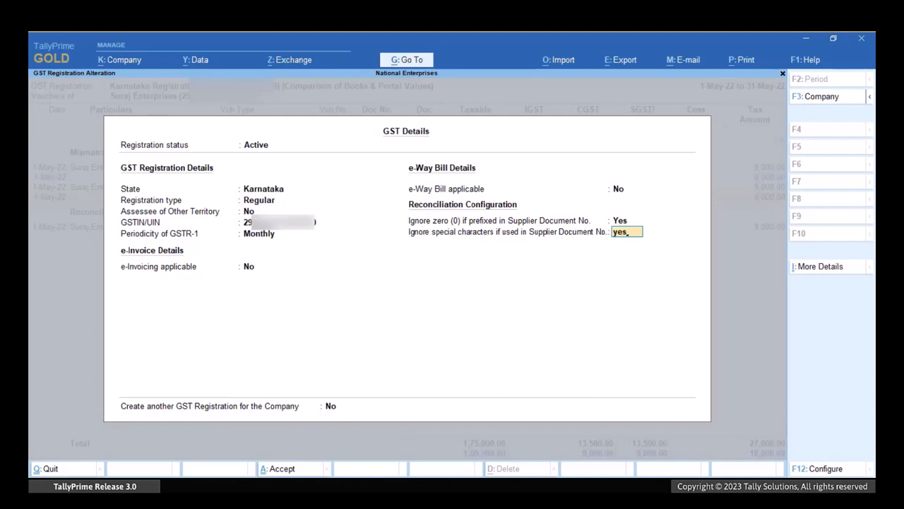
key(Return)
key(Return)
key(Return)
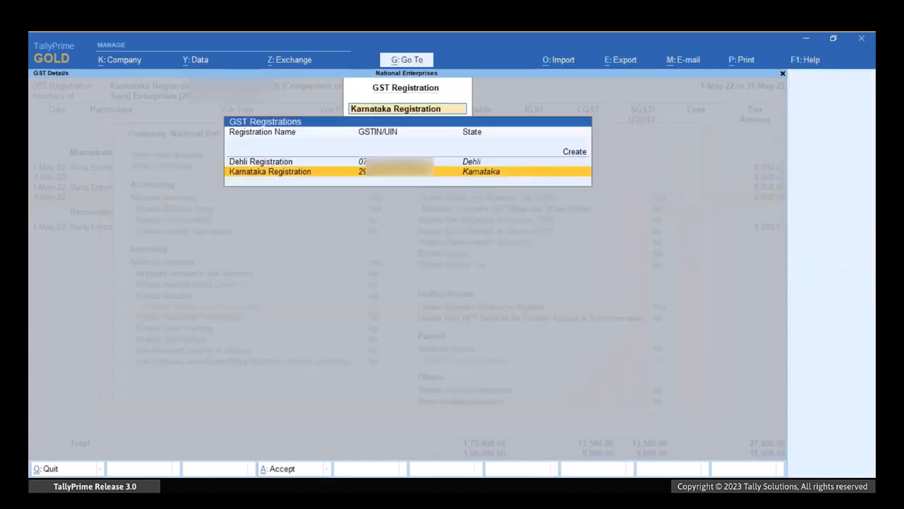
key(Escape)
key(Escape)
key(Escape)
key(Return)
Check the document numbers of Purchase New vouchers 65 and 66 and return to the B2B Invoices summary.
key(Right)
key(Right)
key(Right)
key(Right)
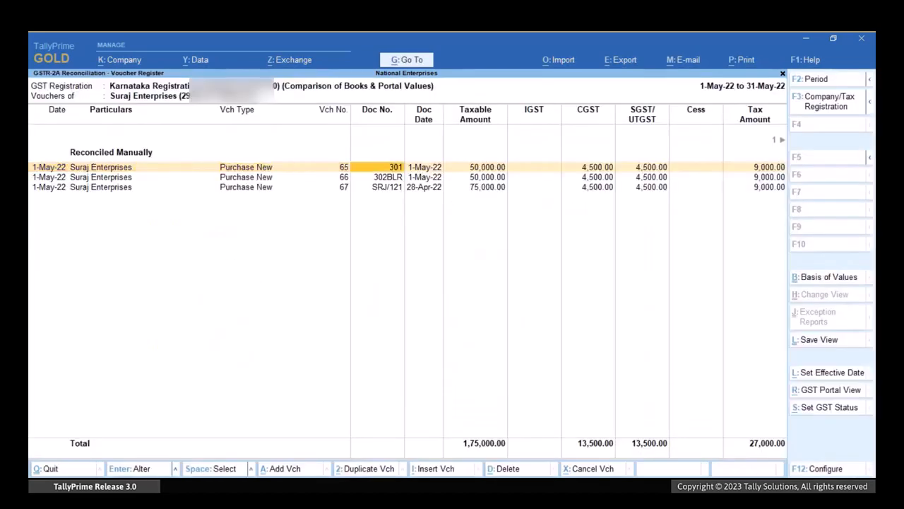
key(Down)
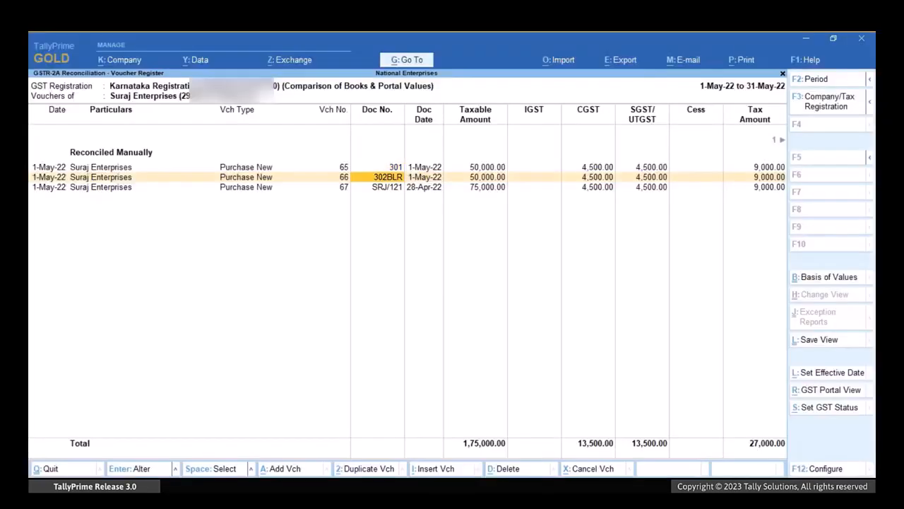
key(Escape)
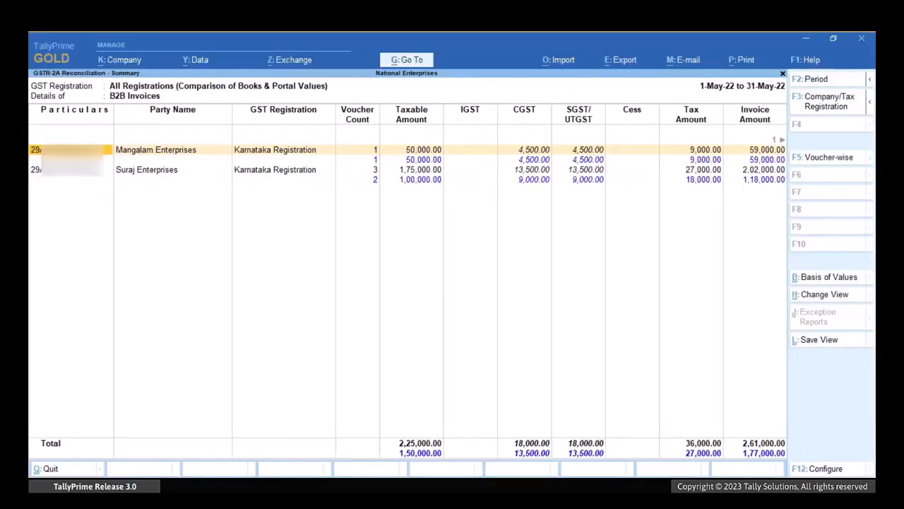
Open Purchase New voucher 90 of Mangalam Enterprises and open its party ledger for alteration.
key(Right)
key(Return)
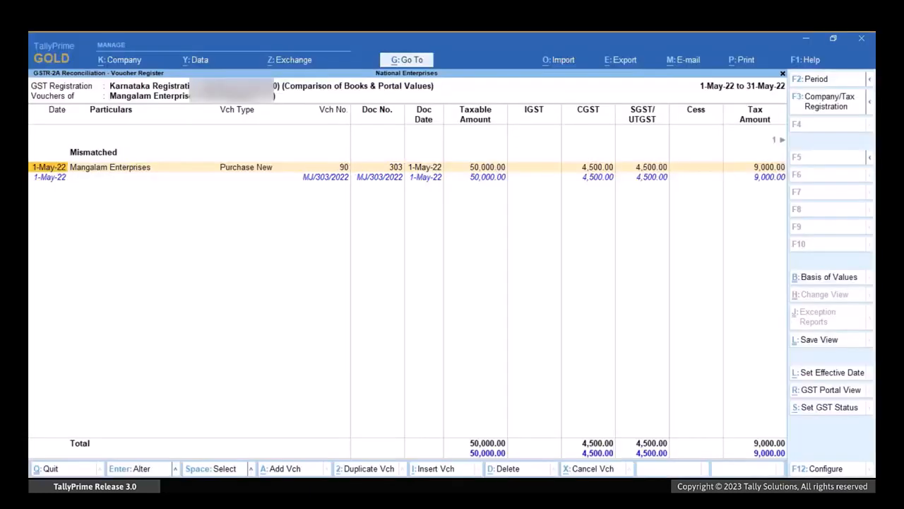
key(Right)
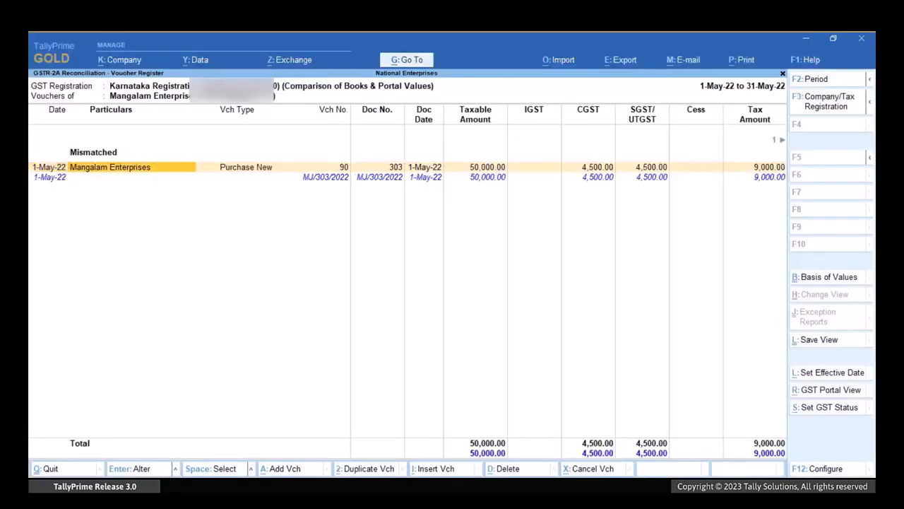
key(Return)
key(Return)
key(Return)
key(Return)
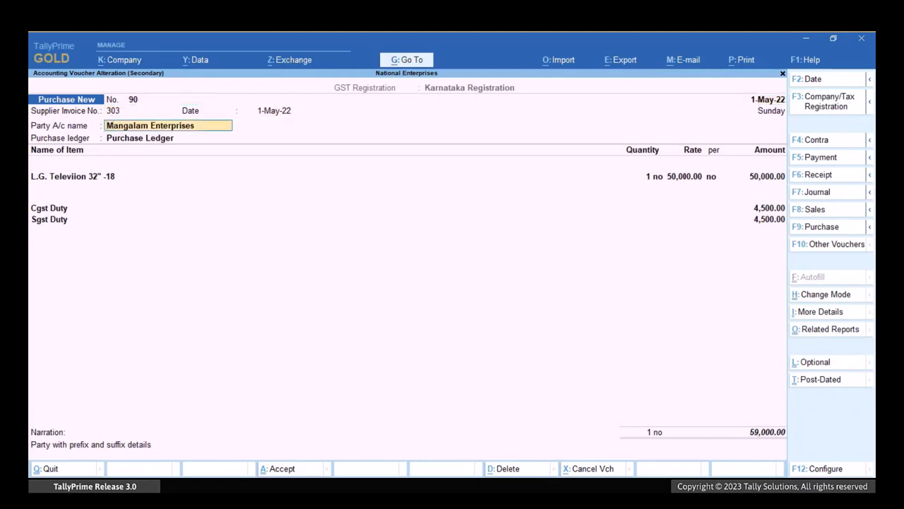
key(ctrl+Return)
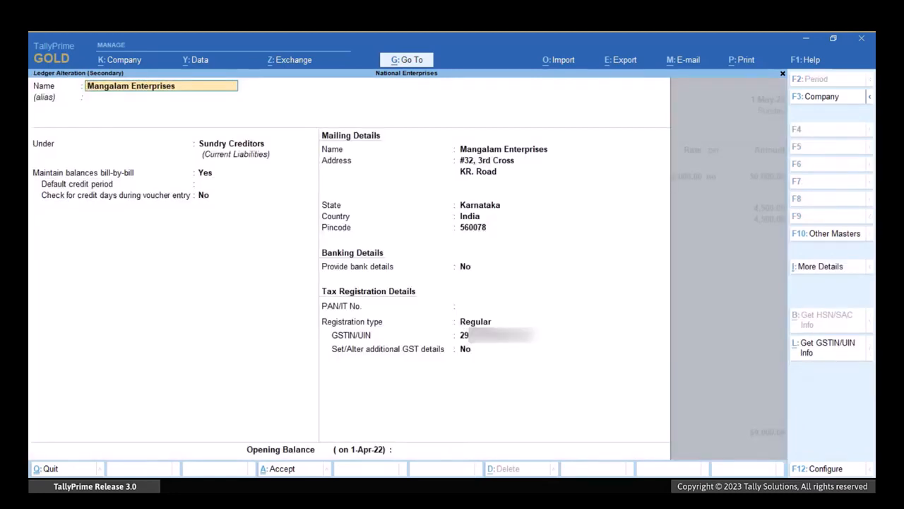
Configure the ledger screen with Ignore prefixes and suffixes in Doc No. for reconciliation set to Yes.
key(F12)
key(Return)
key(Return)
key(Return)
key(Return)
key(Return)
key(Return)
key(Return)
key(Return)
key(Return)
key(Return)
key(Return)
key(Return)
key(Return)
key(Return)
key(Return)
key(Return)
key(Return)
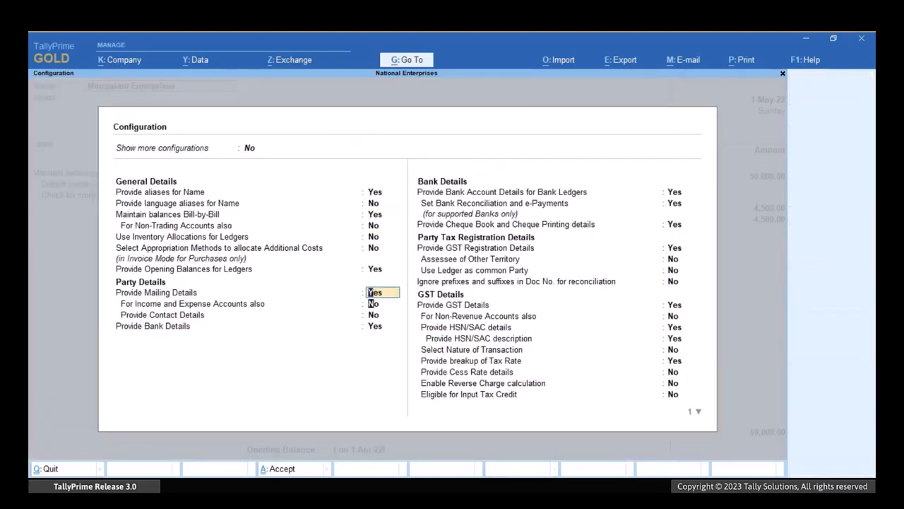
text(yes)
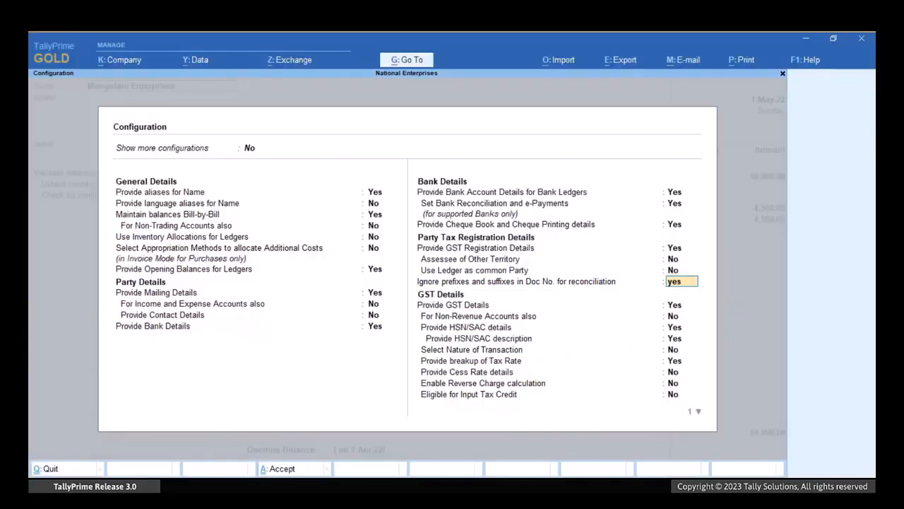
key(Return)
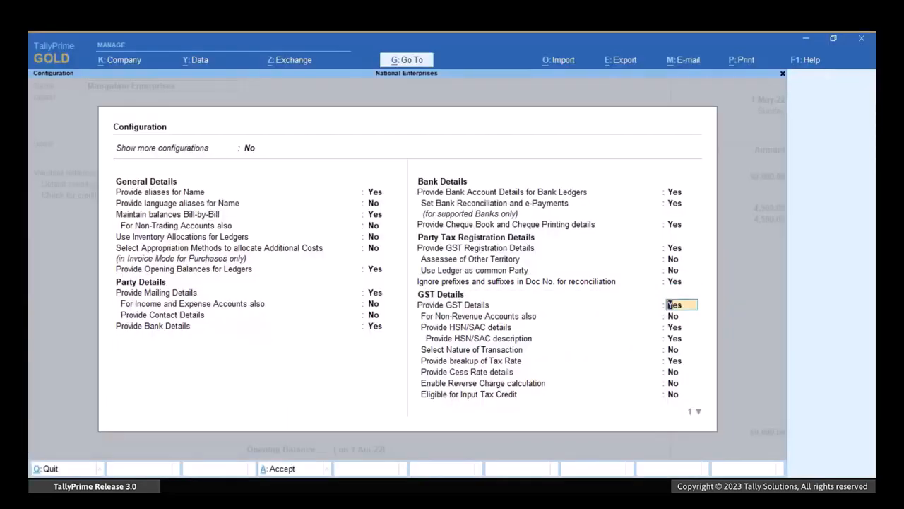
key(ctrl+a)
Accept the ledger configuration and set Ignore prefixes and suffixes in Doc No. for reconciliation to Yes for Mangalam Enterprises.
key(Return)
key(Return)
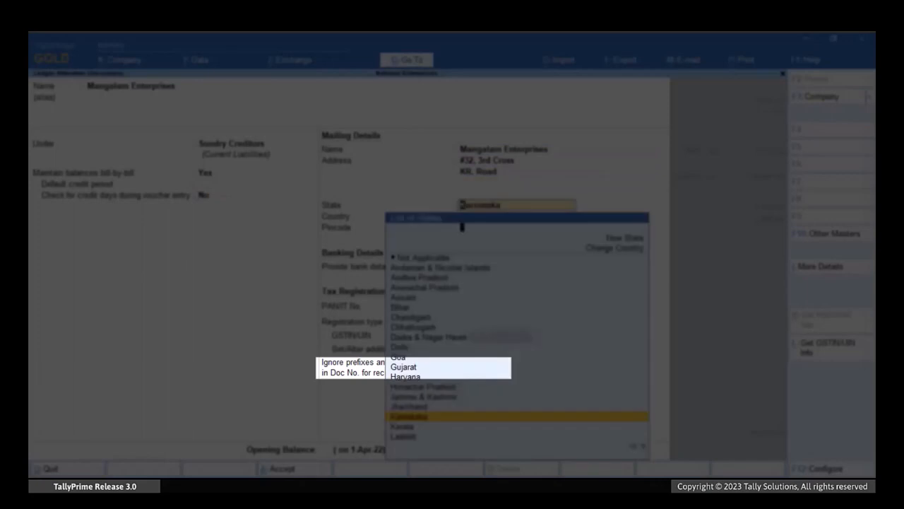
key(Return)
key(Return)
key(Return)
key(Return)
key(Return)
key(Return)
key(Return)
key(Return)
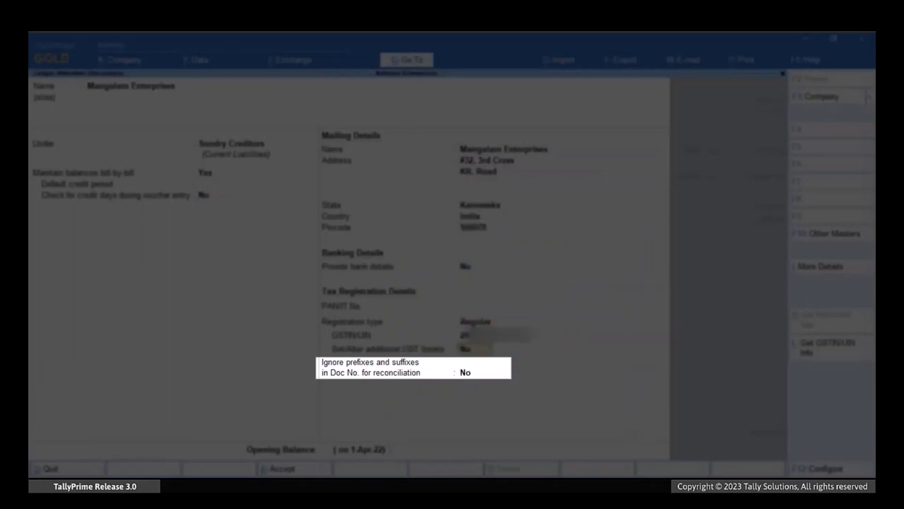
text(yes)
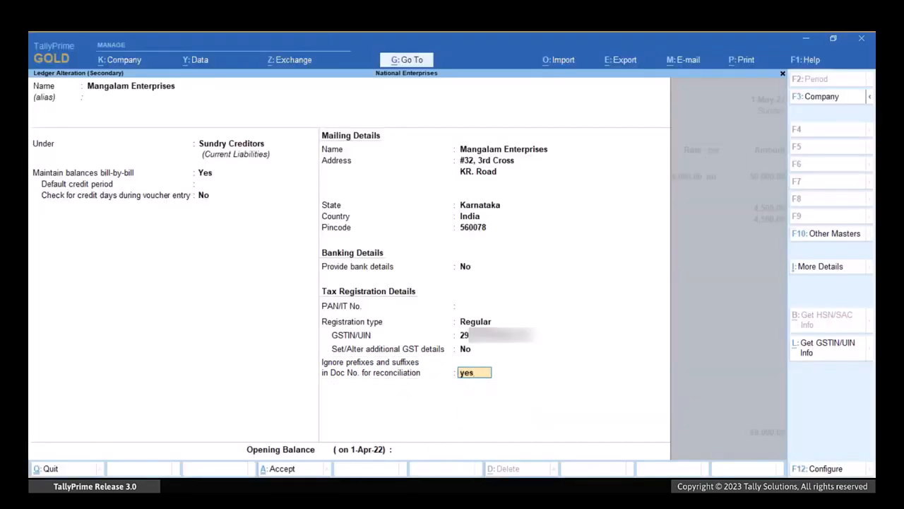
Make the ignored prefix MJ/ and suffix /2022 applicable from 1-May-22 and accept the prefix and suffix details.
key(Return)
text(1 may)
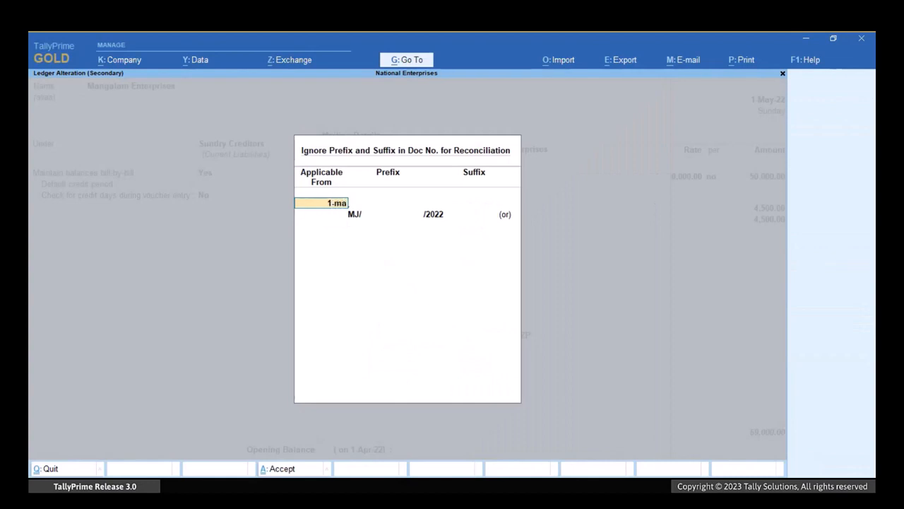
key(Return)
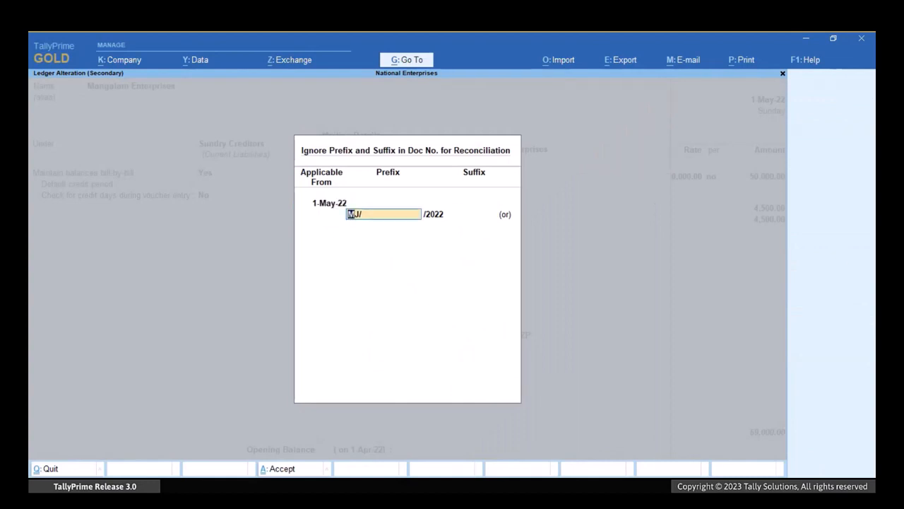
key(Return)
Accept the ledger master, update the GST status of its vouchers, and leave Purchase New voucher 90.
key(Return)
key(Return)
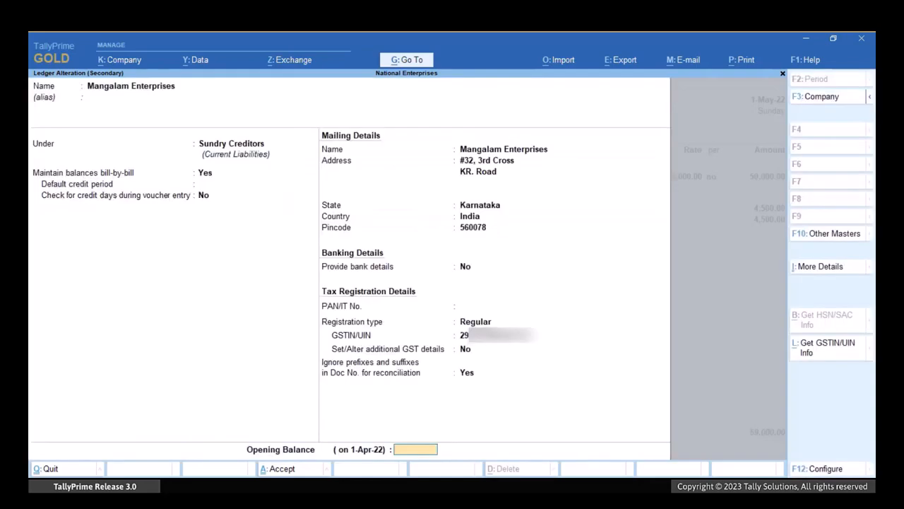
key(Return)
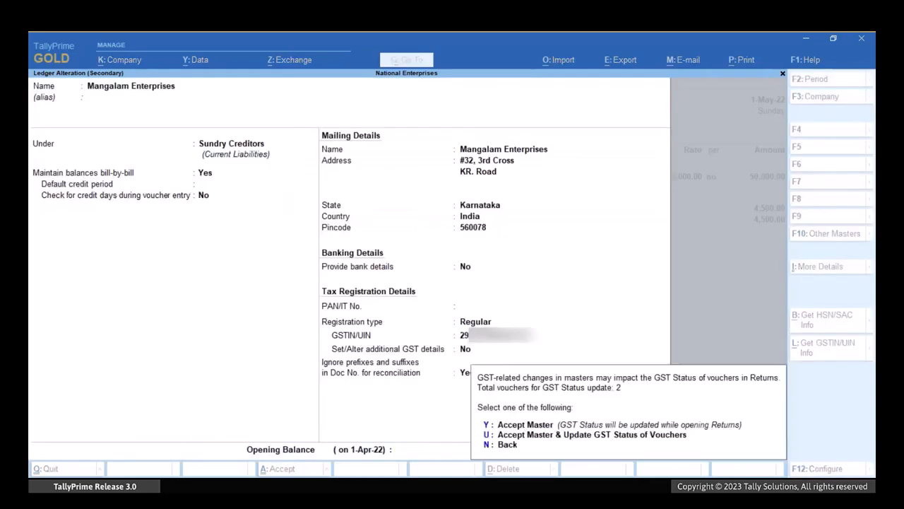
key(u)
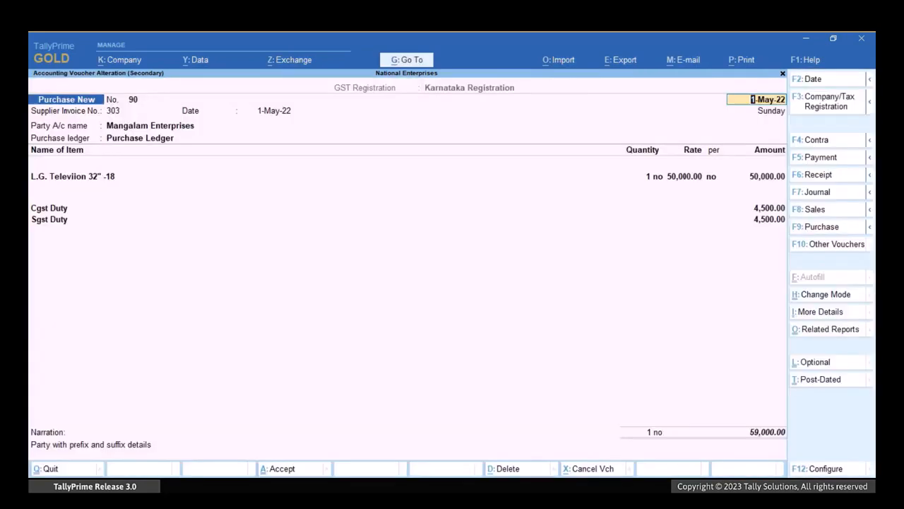
key(Escape)
key(y)
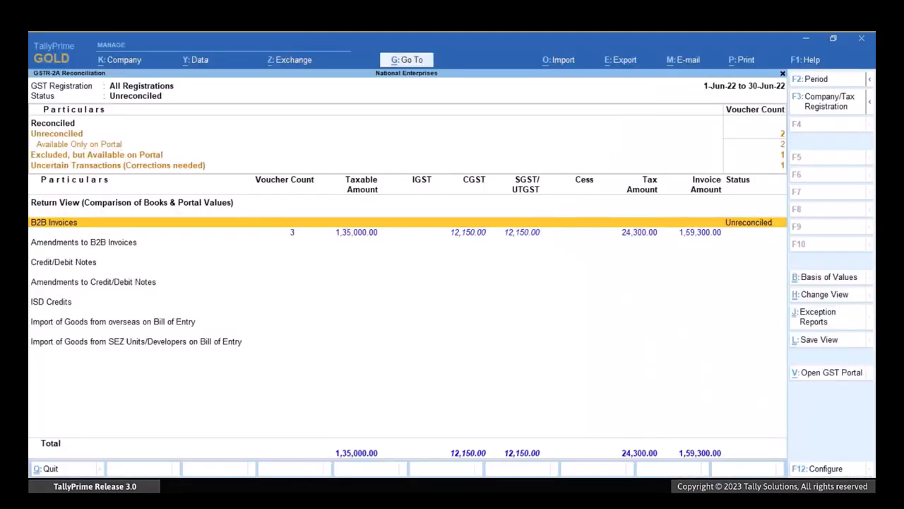
Open the June B2B vouchers of Suraj Enterprises and examine the portal-only entries marked uncertain or deleted in books, and the excluded one.
key(Return)
key(Return)
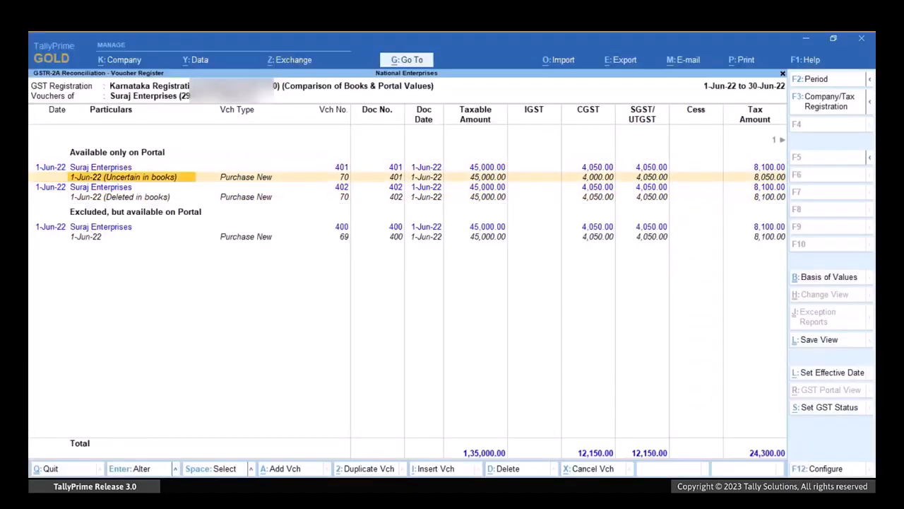
key(Down)
key(Down)
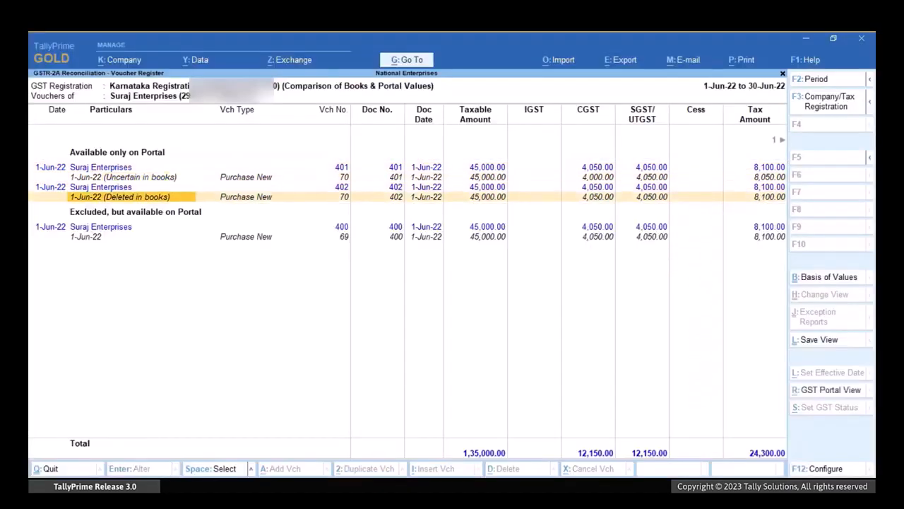
key(Down)
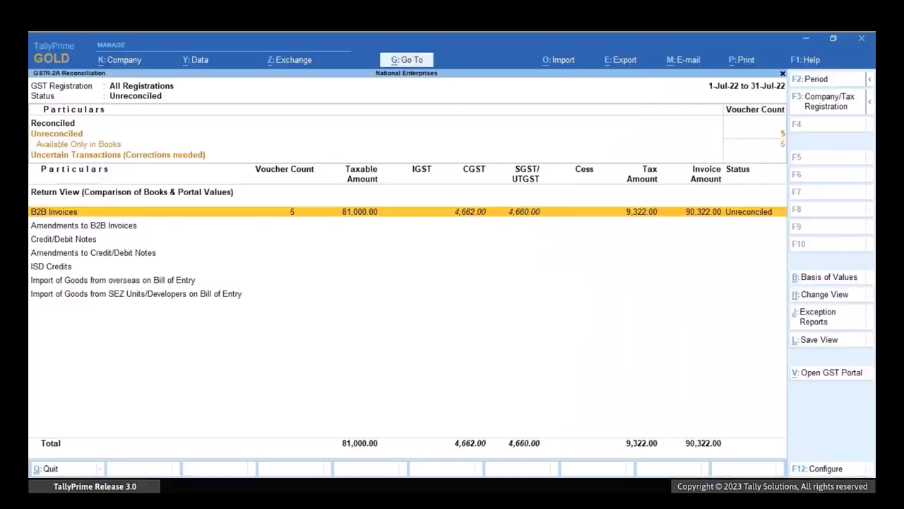
Check the July B2B vouchers of Suraj Enterprises and return to the GSTR-2A Reconciliation report.
key(Return)
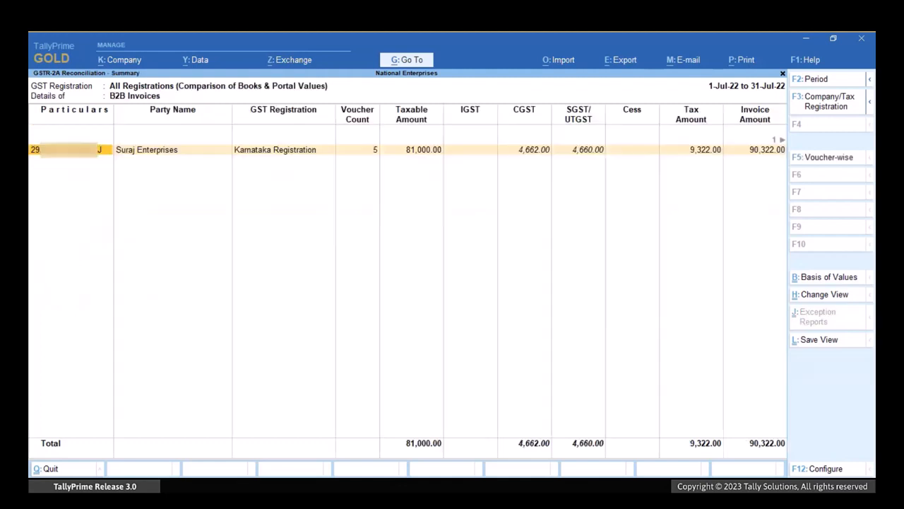
key(Return)
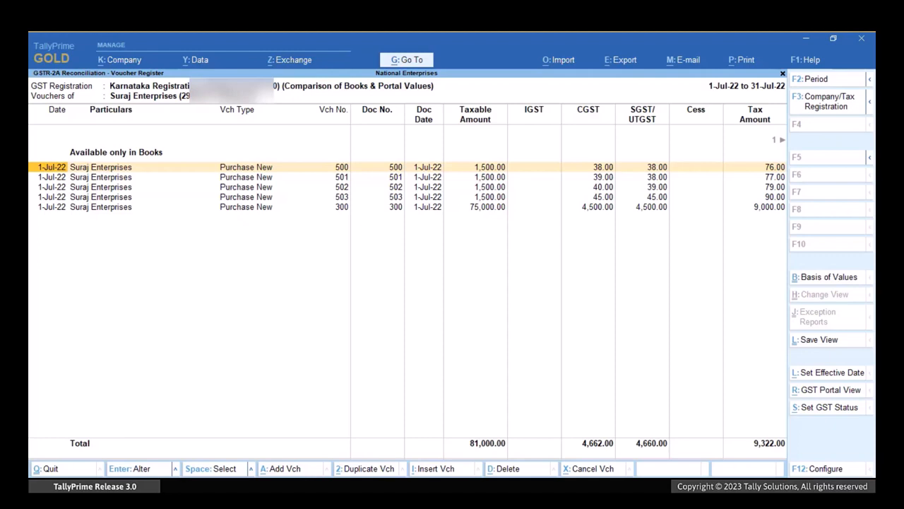
key(Escape)
key(Escape)
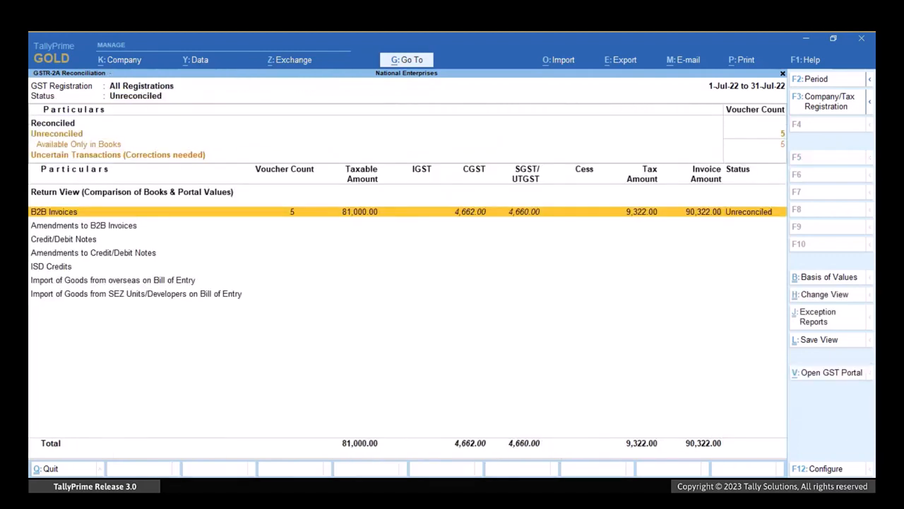
Configure the report to match transactions by ignoring differences in Books and Portal values, allowing a difference of up to 2.
key(F12)
key(Down)
key(Down)
key(Down)
key(Down)
key(Down)
key(Down)
key(Down)
key(Down)
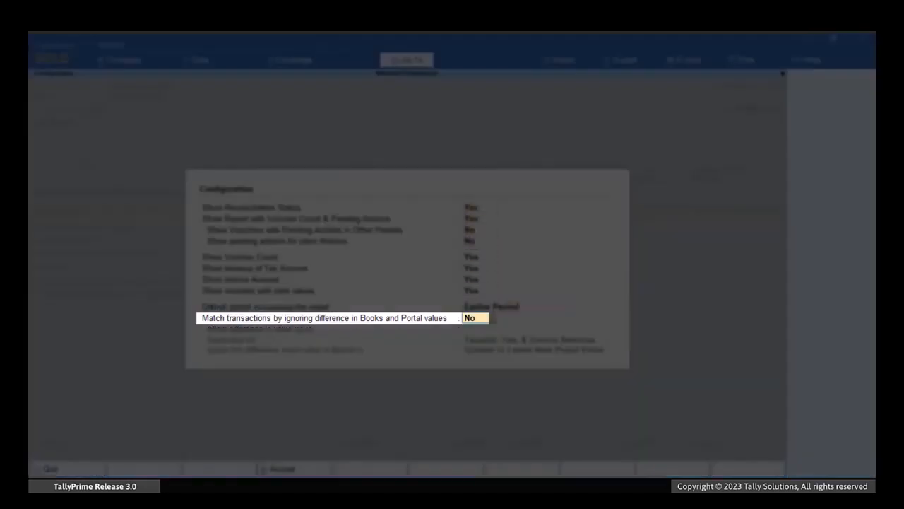
text(y)
key(Return)
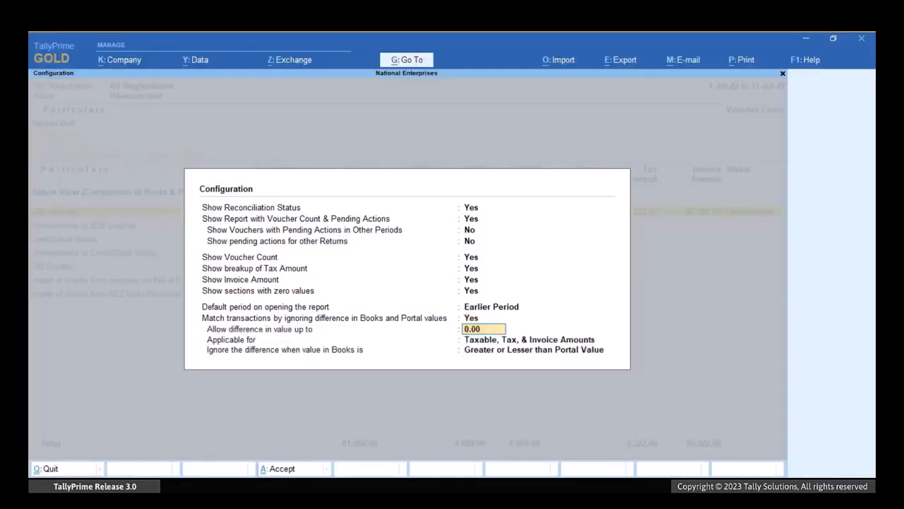
text(2)
key(Return)
Start importing GST returns for the Karnataka Registration with GSTR-2A as the return type.
key(Return)
key(Return)
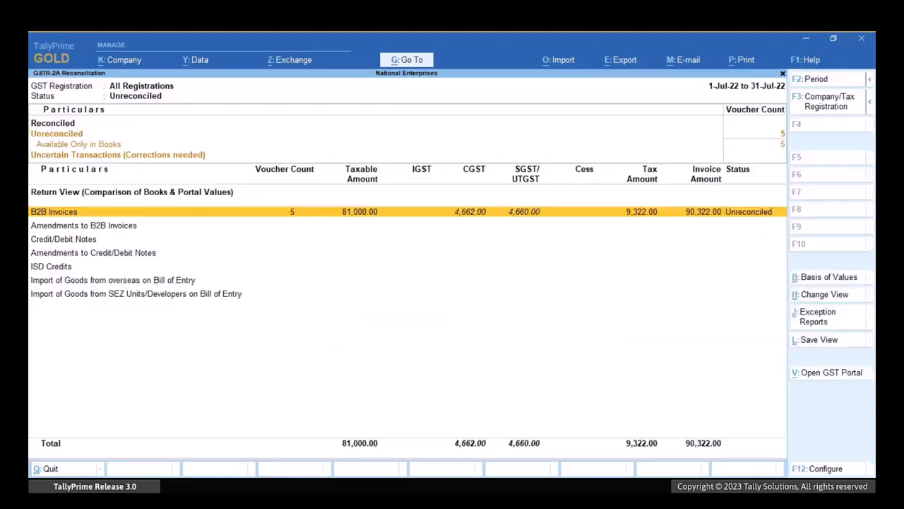
key(alt+o)
key(Down)
key(Down)
key(Down)
key(Return)
key(Down)
key(Return)
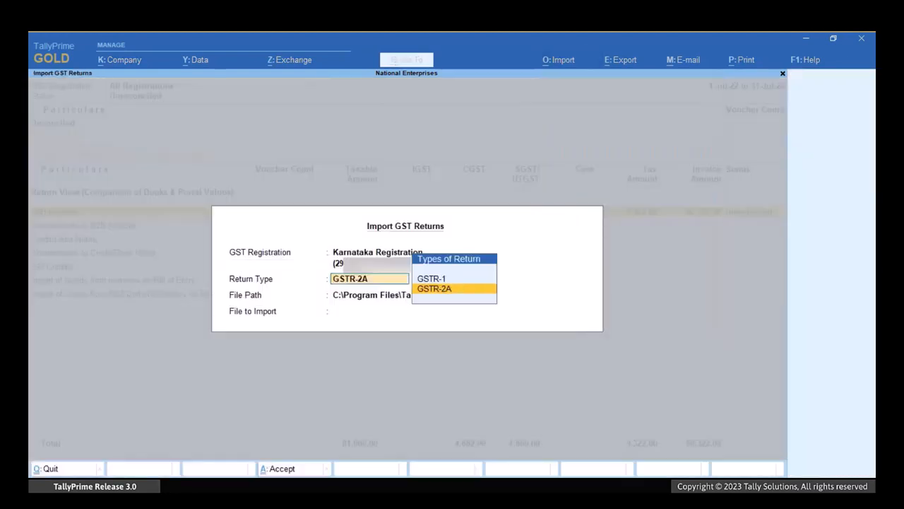
Specify D:\Downloads as the file path for the return import.
key(Return)
key(Up)
key(Up)
key(Return)
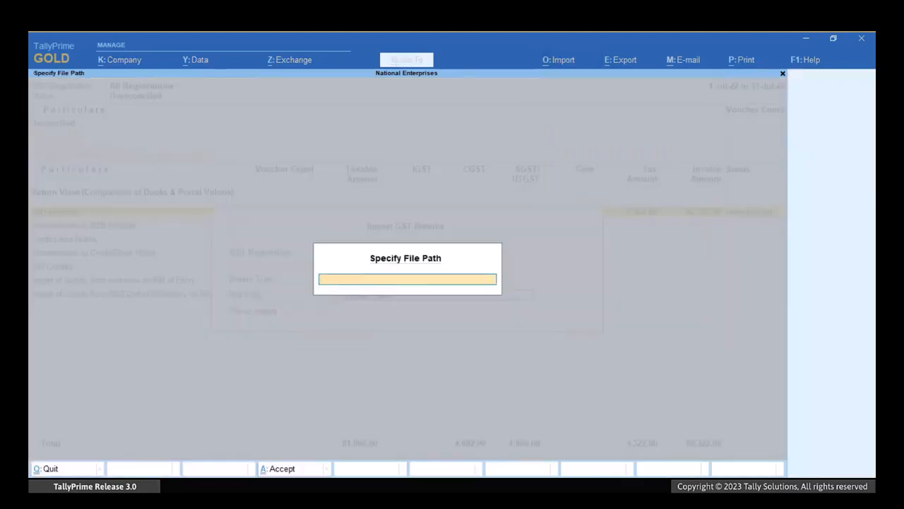
text(D:\Downloads)
key(Return)
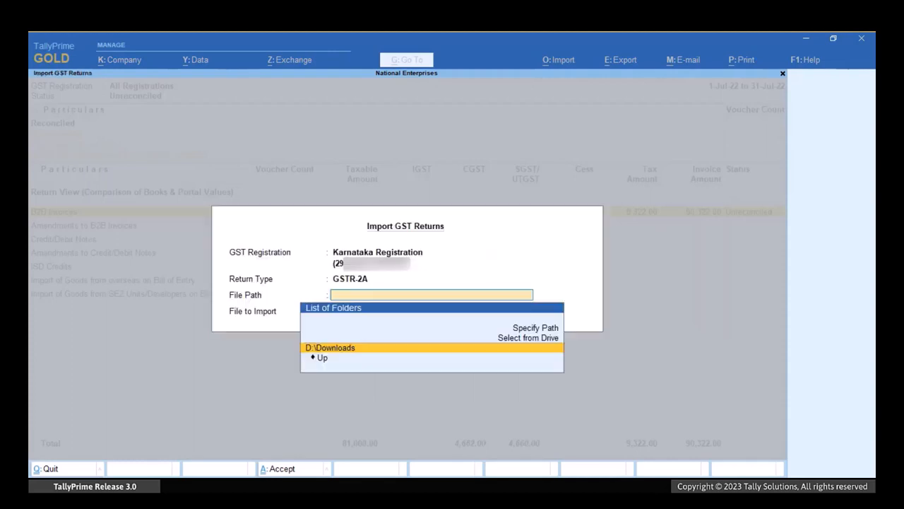
key(Return)
Import the Jul2022 GSTR-2A JSON file and close the import summary.
key(Down)
key(Down)
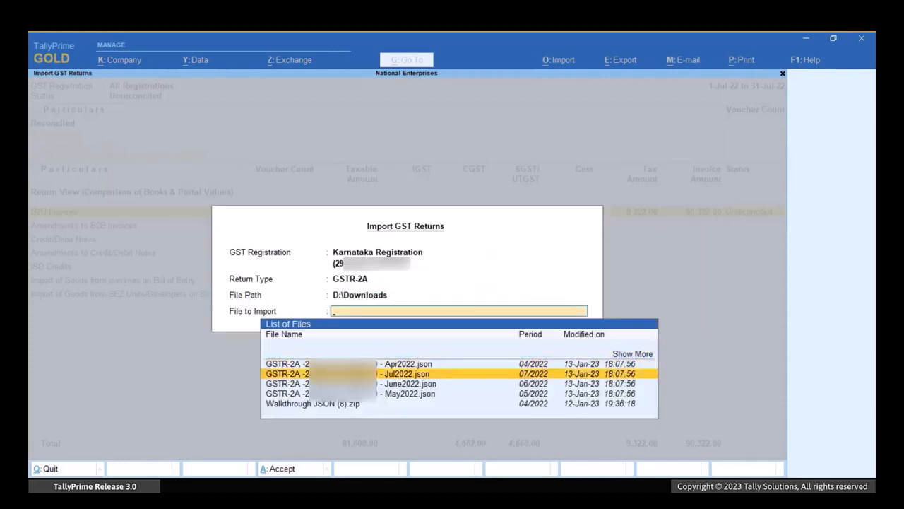
key(Return)
key(Return)
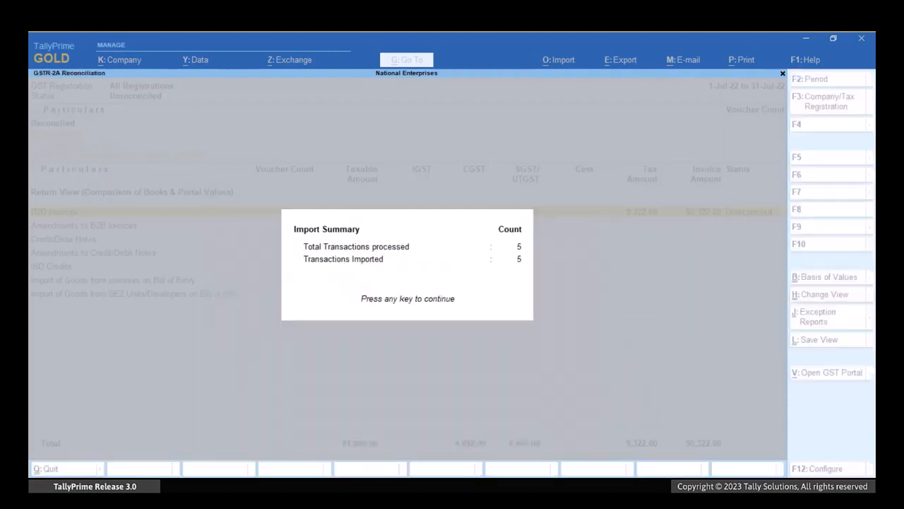
key(Return)
key(Return)
key(Return)
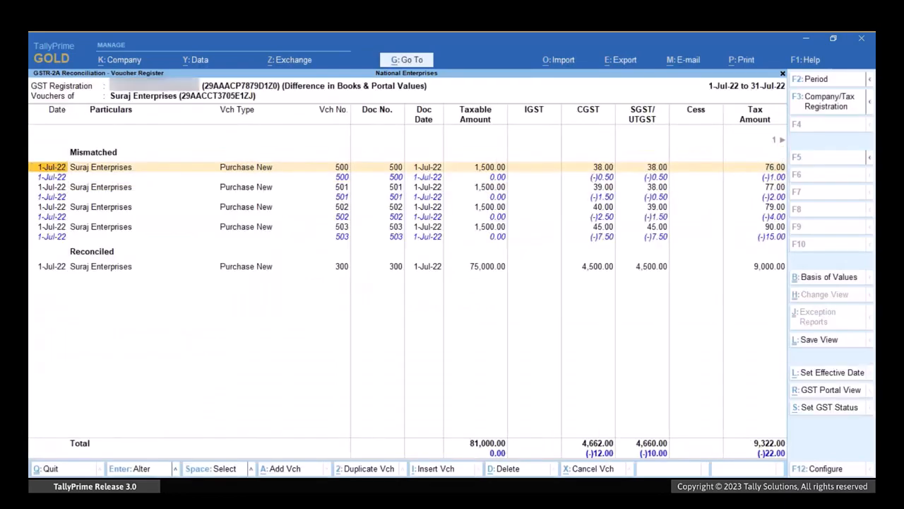
Open the July B2B vouchers of Suraj Enterprises and examine the tax and invoice amount differences of the mismatched entries.
key(Right)
key(Right)
key(Right)
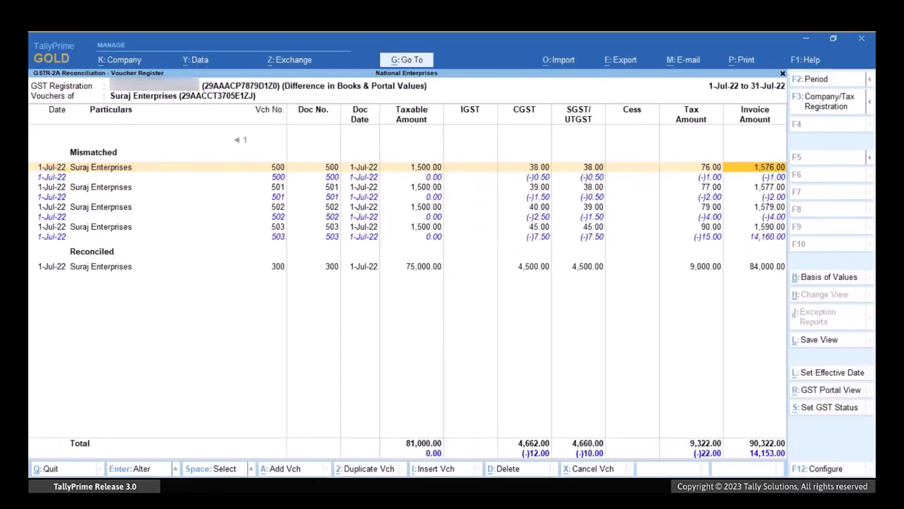
key(Down)
key(Down)
key(Down)
key(Up)
key(Up)
key(Up)
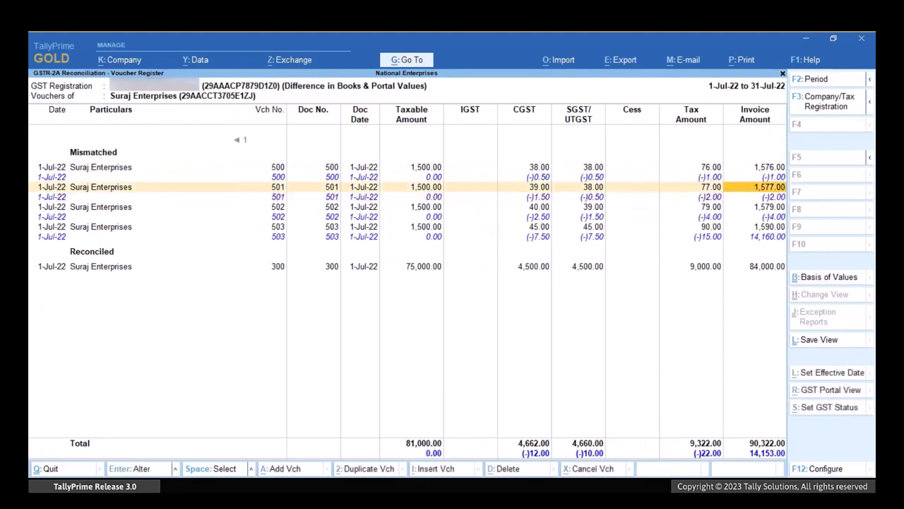
key(Left)
key(Left)
key(Left)
key(Left)
key(Left)
key(Left)
key(Left)
key(Left)
key(Left)
key(Left)
key(Left)
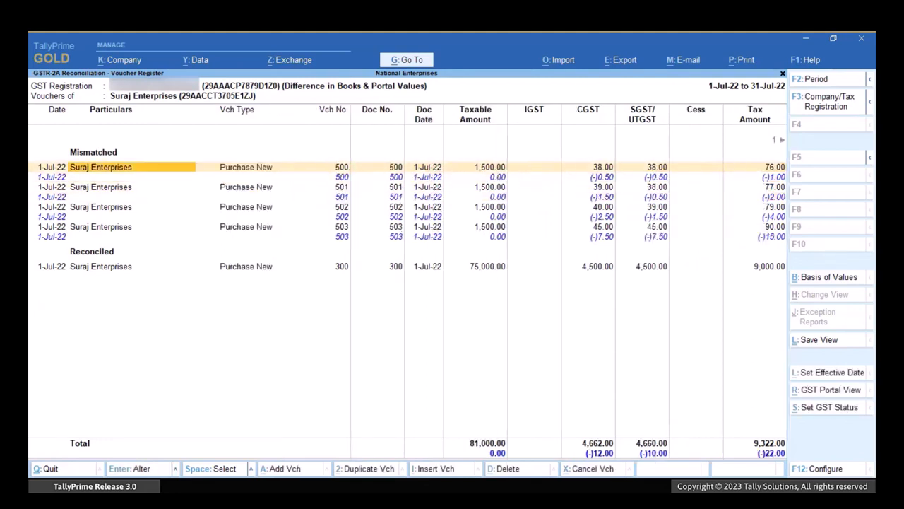
Select the mismatched Purchase New vouchers 500 and 501 and set their GST status to Reconciled.
key(space)
key(Down)
key(Down)
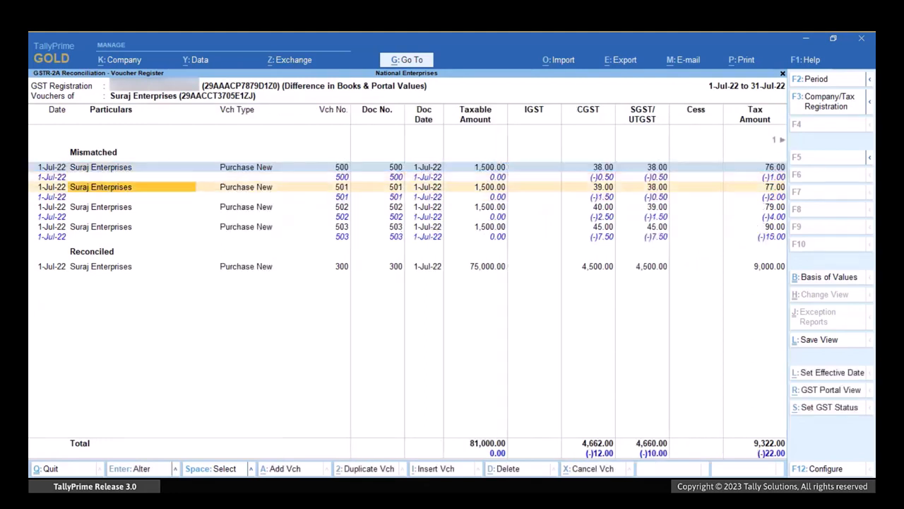
key(space)
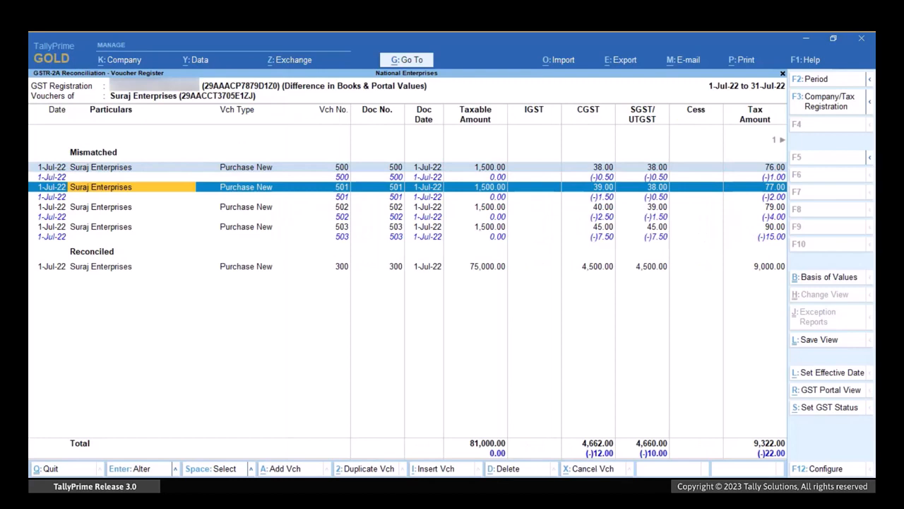
key(alt+s)
key(Down)
key(Down)
key(Down)
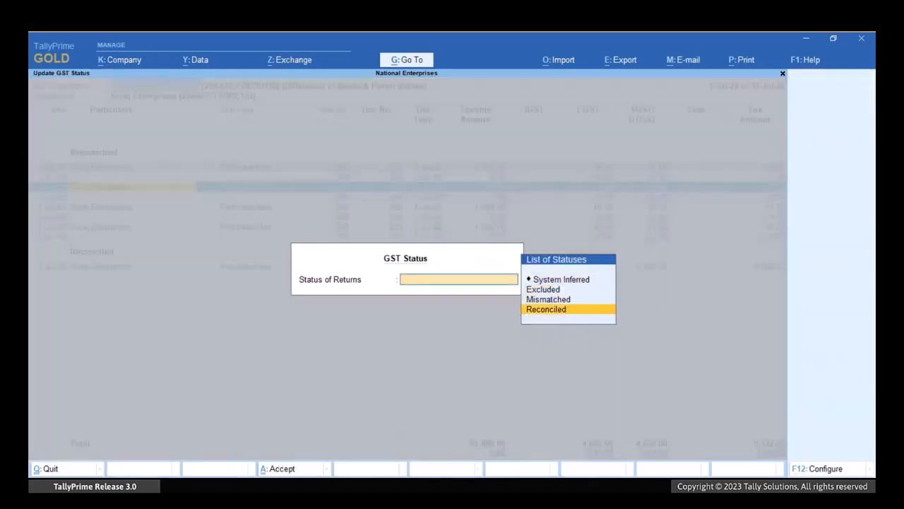
key(Return)
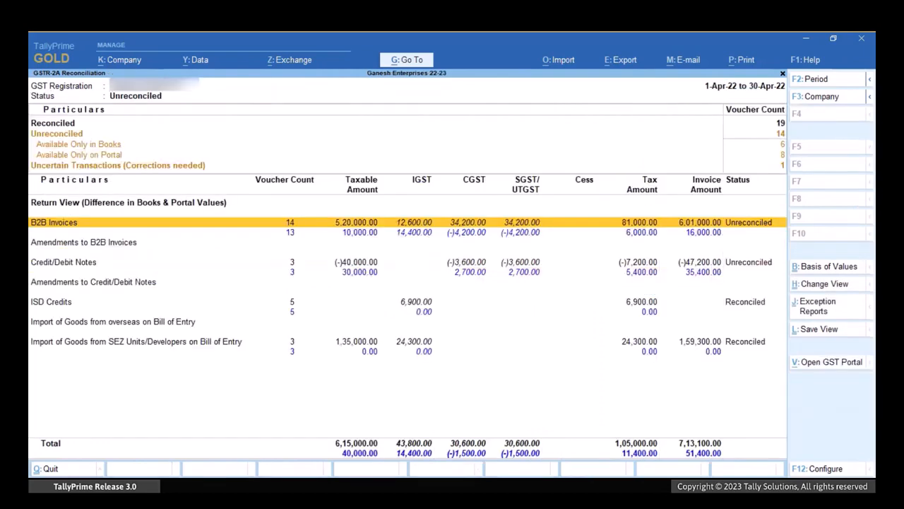
Examine the April B2B vouchers of Dheeraj Enterprises, KARLE ENTERPRISES and Mathaji & Co. in the Ganesh Enterprises 22-23 company.
key(Return)
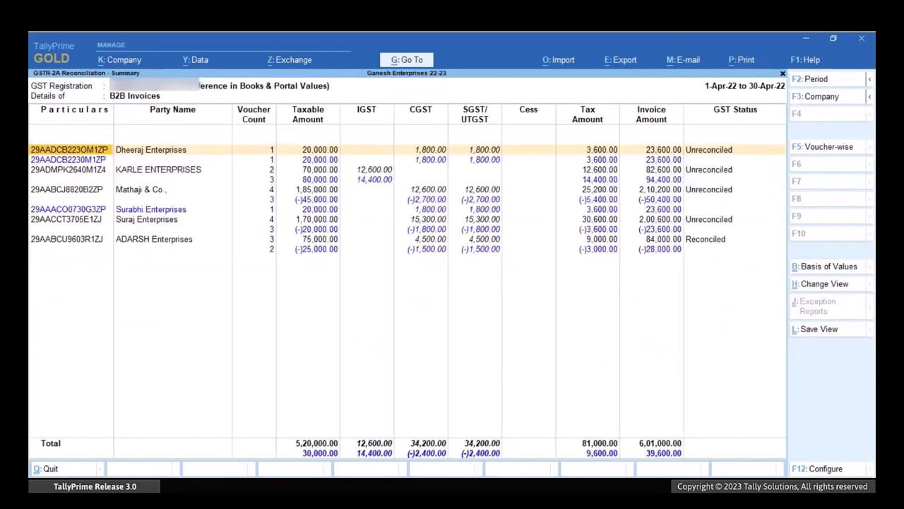
key(Return)
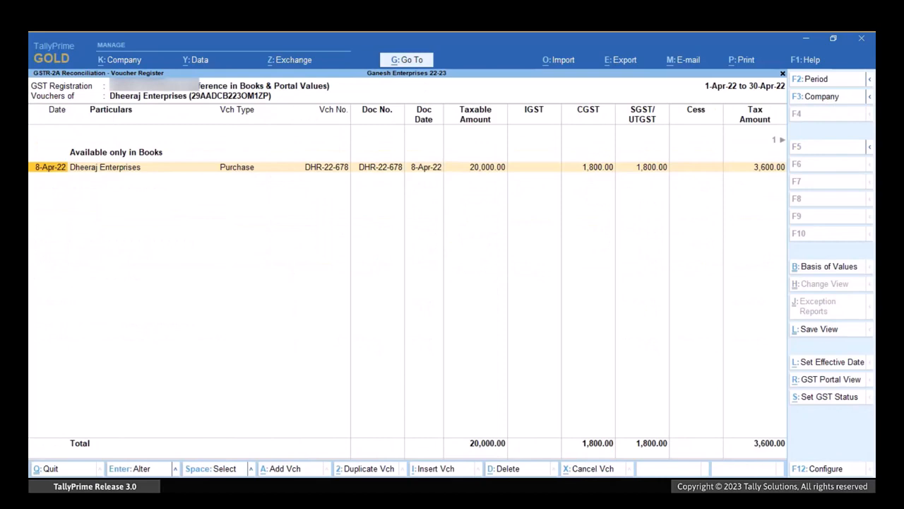
key(Escape)
key(Down)
key(Down)
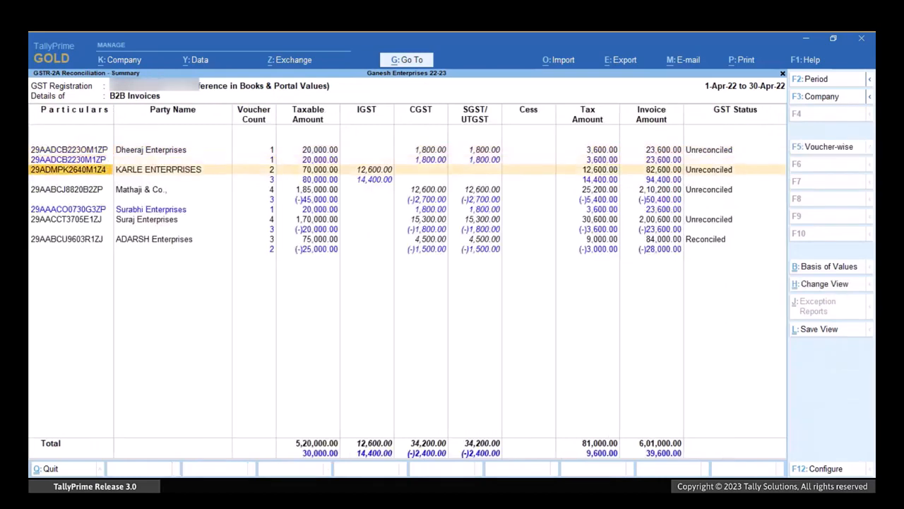
key(Return)
key(Escape)
key(Down)
key(Return)
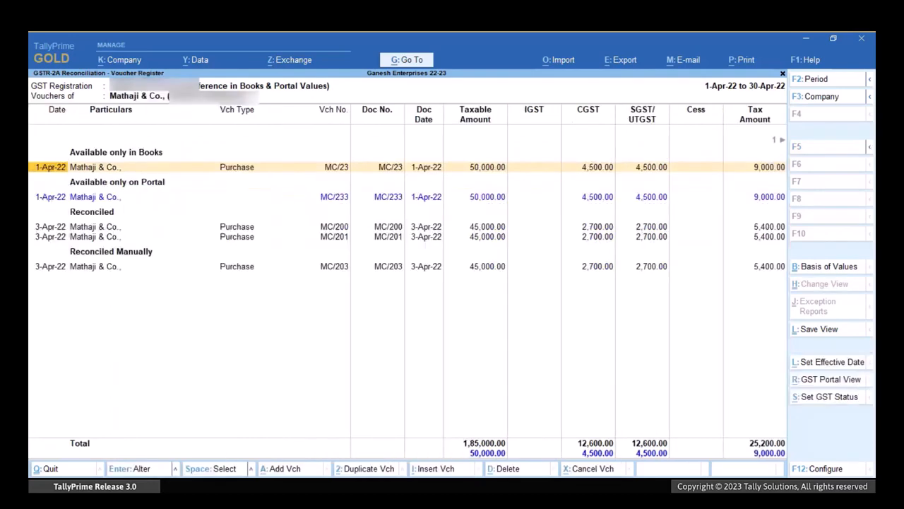
Show the April B2B Invoices voucher-wise and enable showing potential matches between Books and Portal, keeping the Default sorting method.
key(Escape)
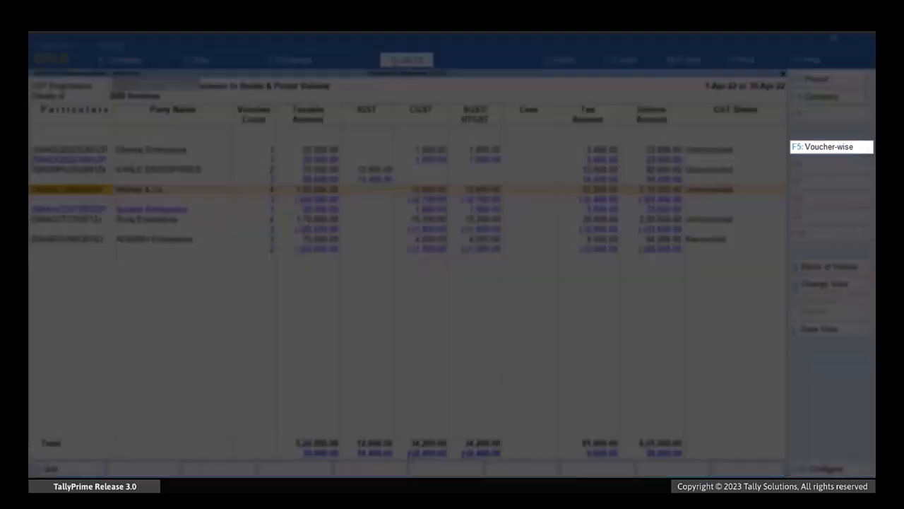
key(F5)
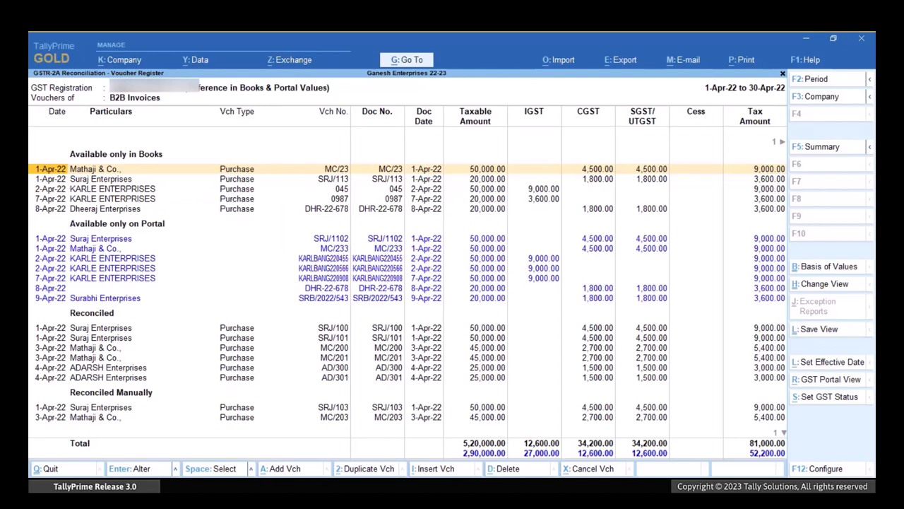
key(F12)
key(Down)
key(Down)
key(Down)
key(Down)
key(Down)
key(Down)
key(Down)
key(Down)
key(Down)
key(Down)
key(Down)
text(y)
key(Return)
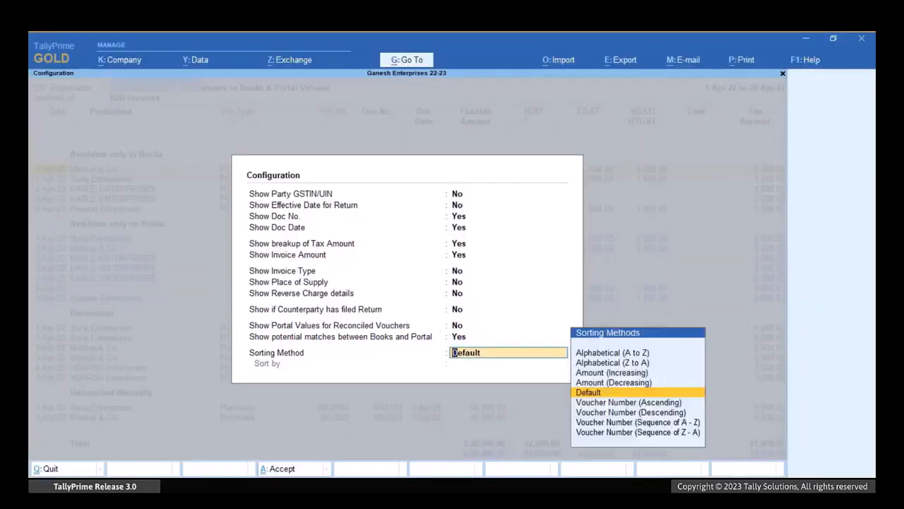
key(Return)
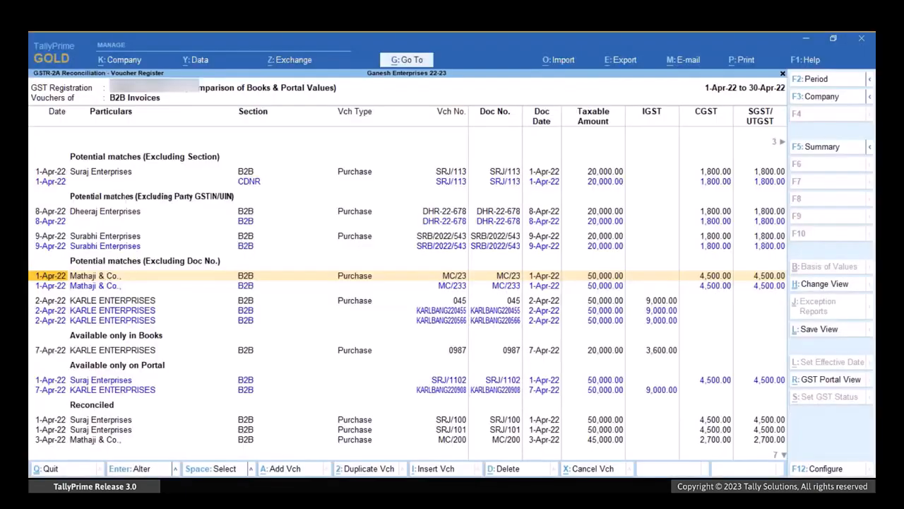
Open the Suraj Enterprises purchase voucher SRJ/113 from the potential matches excluding section and change its voucher type to Credit Note.
key(Up)
key(Up)
key(Up)
key(Up)
key(Up)
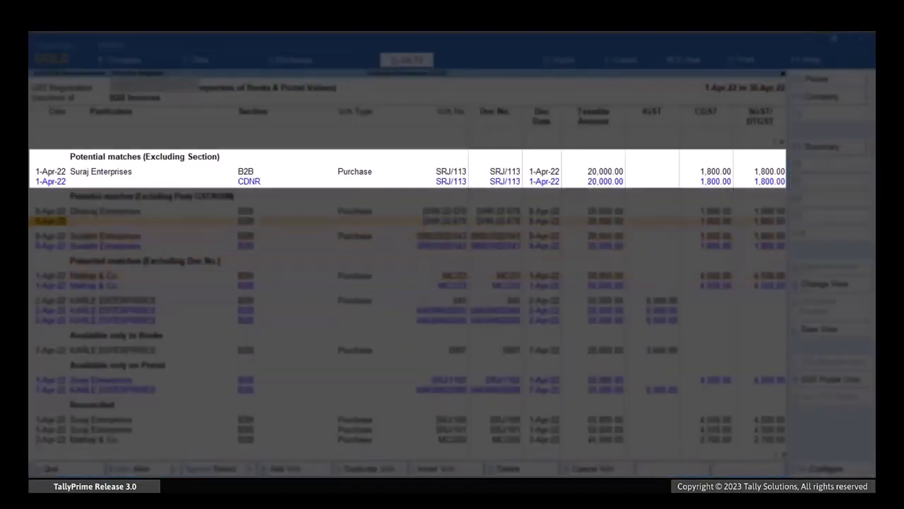
key(Up)
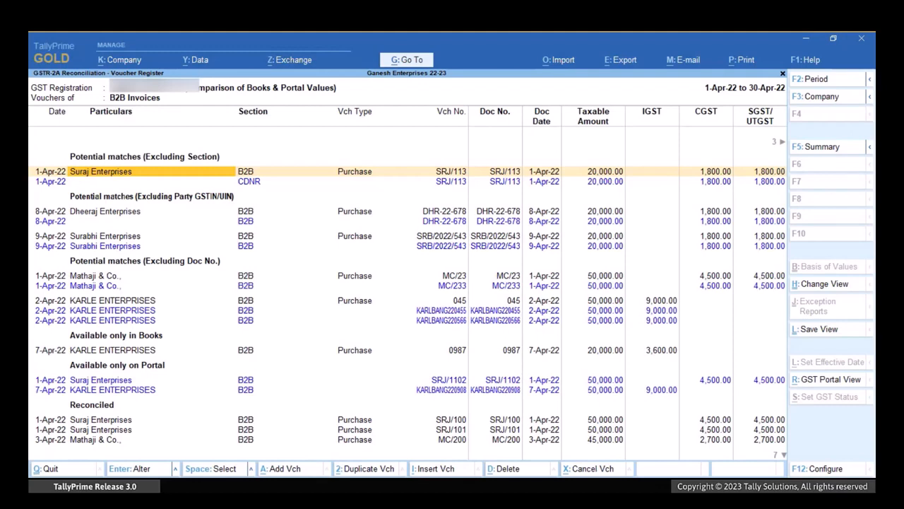
key(Return)
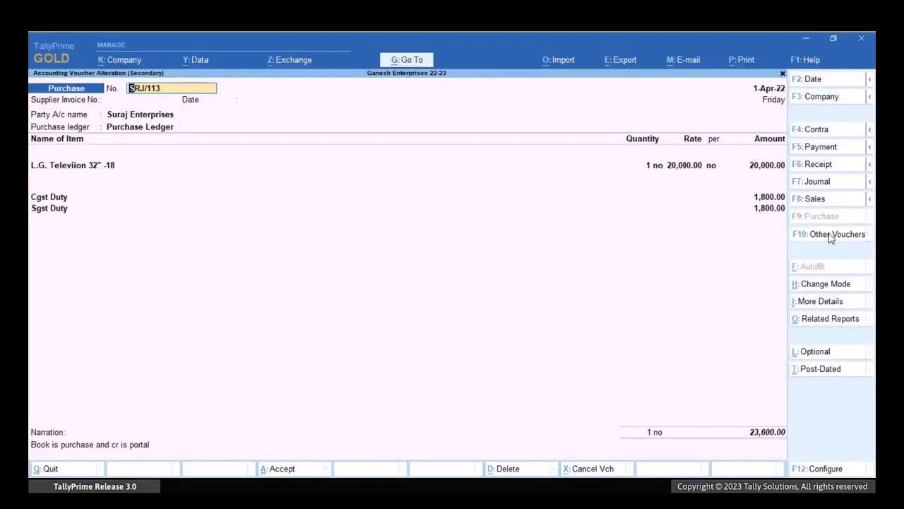
click(827, 236)
key(Up)
key(Up)
key(Up)
key(Up)
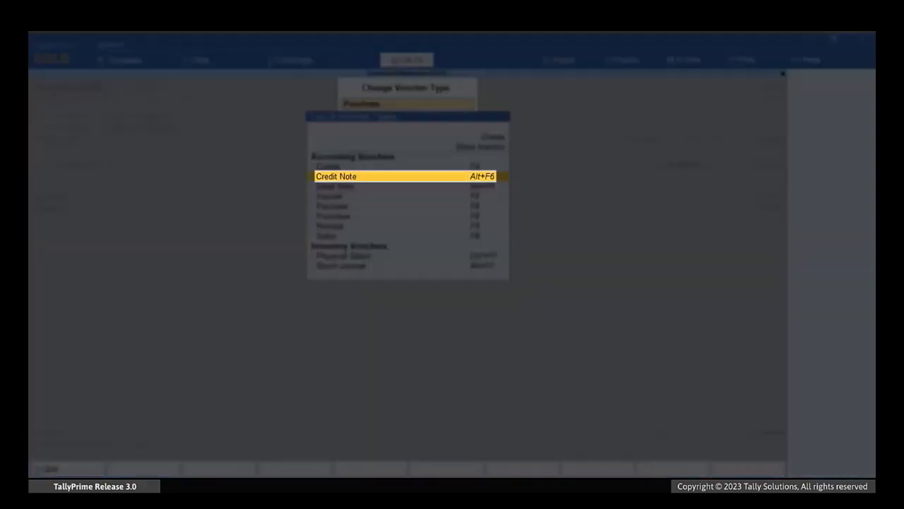
key(Return)
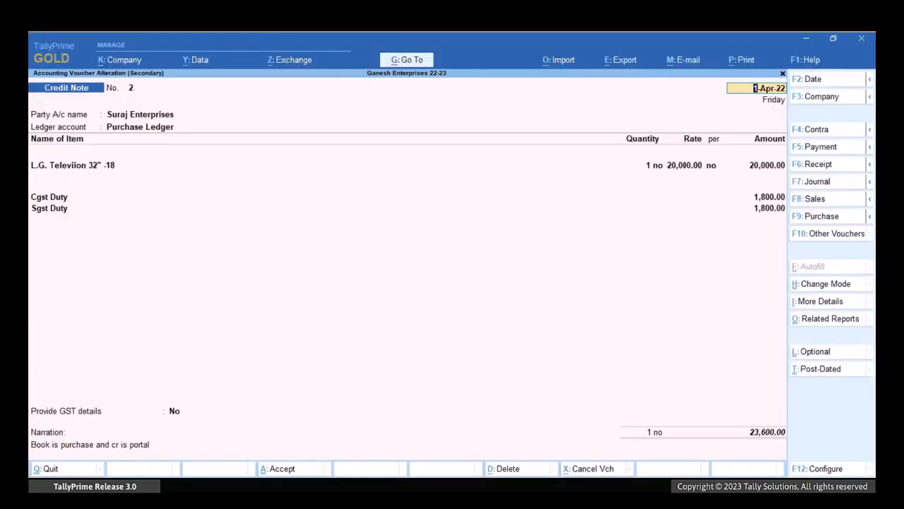
Enable GST details for the Suraj Enterprises credit note and set the reason for issuing the note to 07-Others.
key(ctrl+End)
key(Return)
key(Down)
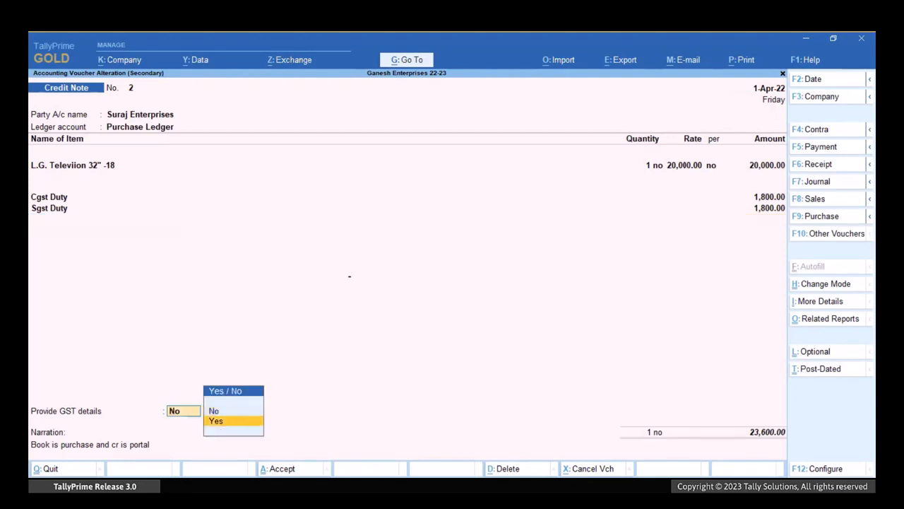
key(Return)
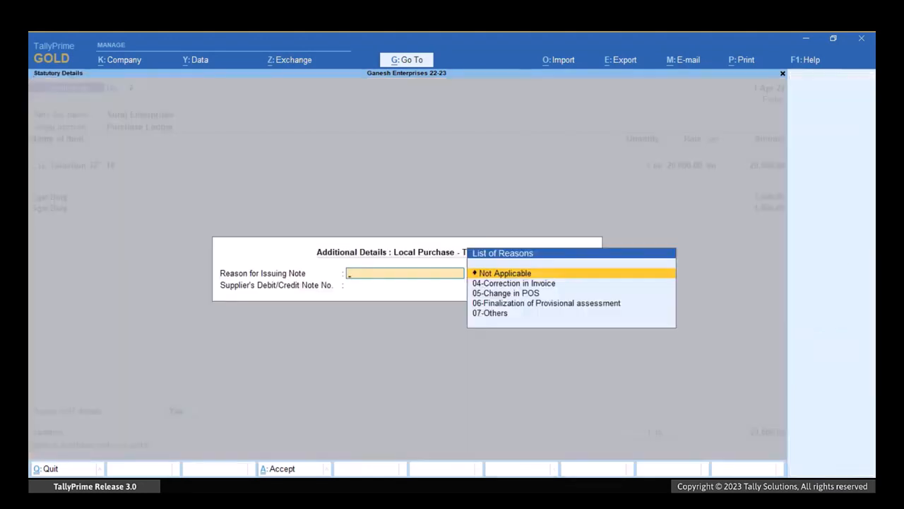
key(Down)
key(Down)
key(Down)
key(Down)
key(Return)
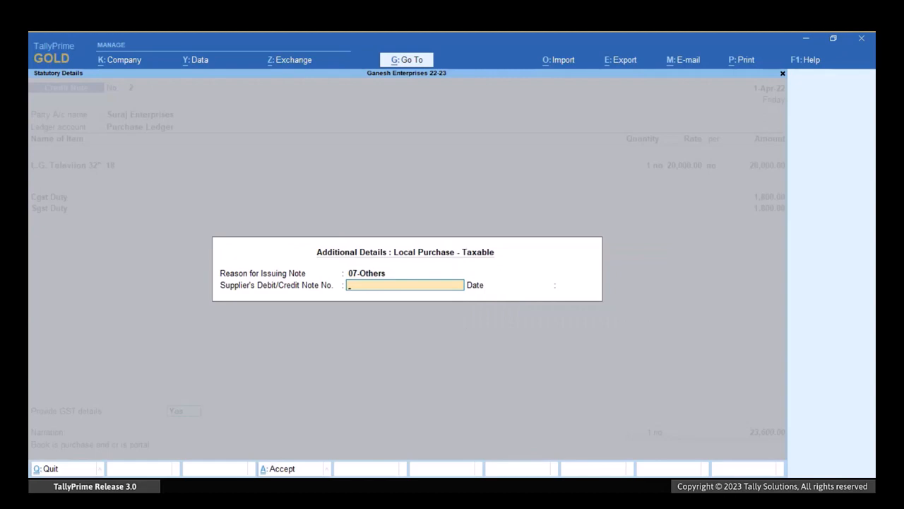
Enter supplier's debit/credit note number SRJ/113 with date 1-Apr, accept the bill-wise details and save the credit note.
text(SRJ/113)
key(Return)
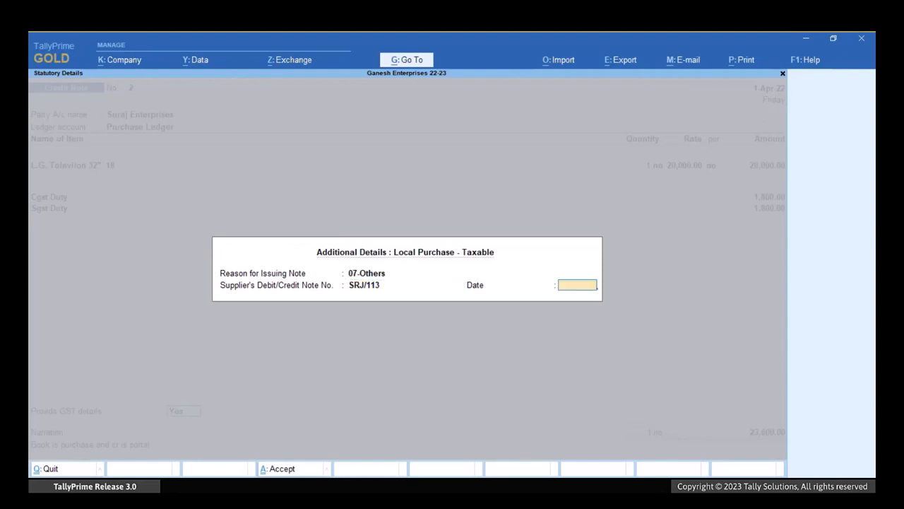
text(1-Apr)
key(Return)
key(Return)
key(Return)
key(Return)
key(Return)
key(Return)
key(Return)
key(Return)
key(Return)
key(Return)
key(Return)
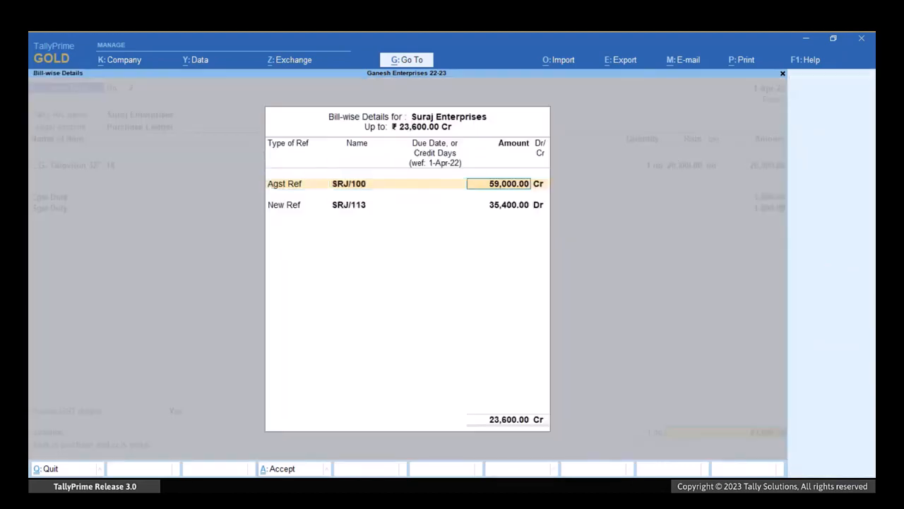
key(Return)
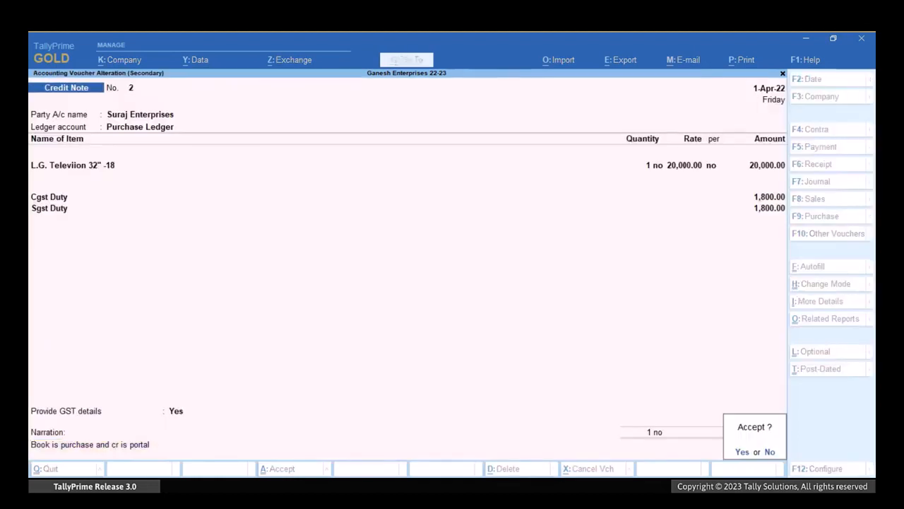
key(Return)
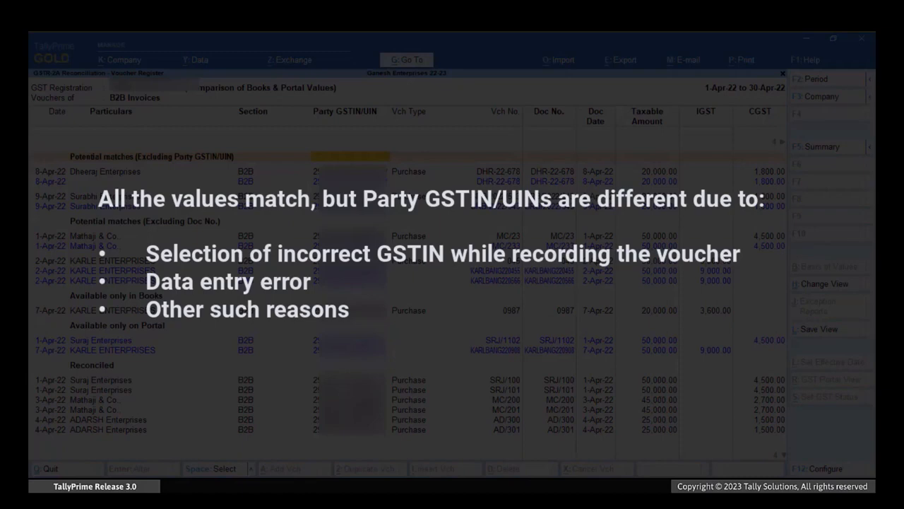
Open the Dheeraj Enterprises purchase voucher DHR-22-678, correct the GSTIN/UIN in its party ledger and save the ledger.
key(Down)
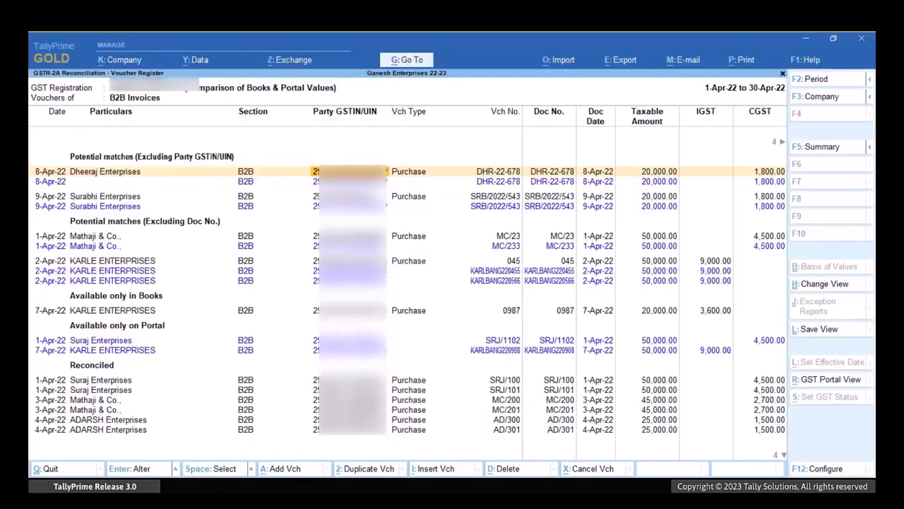
key(Return)
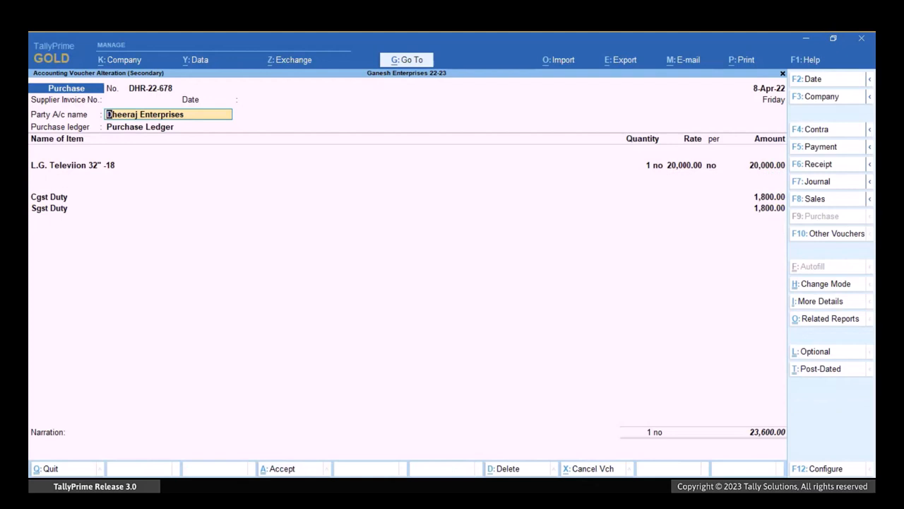
key(ctrl+Return)
key(Return)
key(Return)
key(Return)
key(Return)
key(Return)
key(Return)
key(Return)
key(Return)
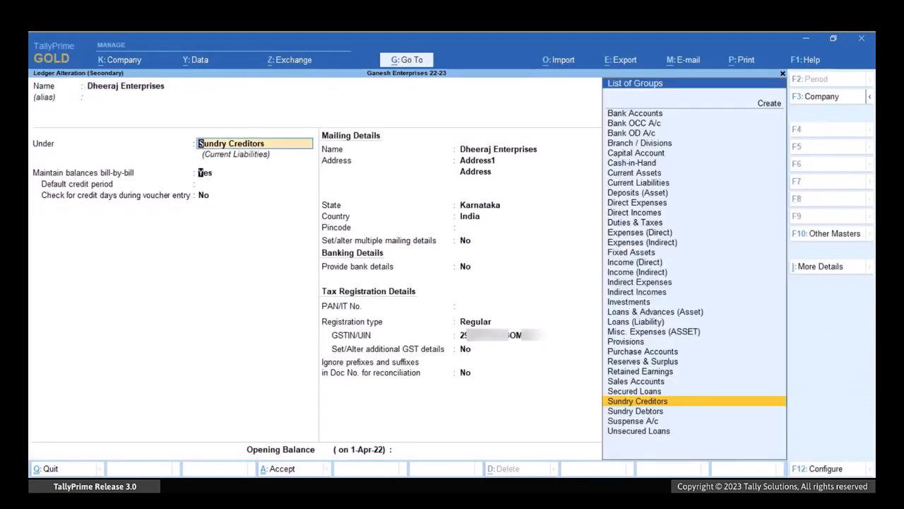
key(Return)
key(Return)
key(Return)
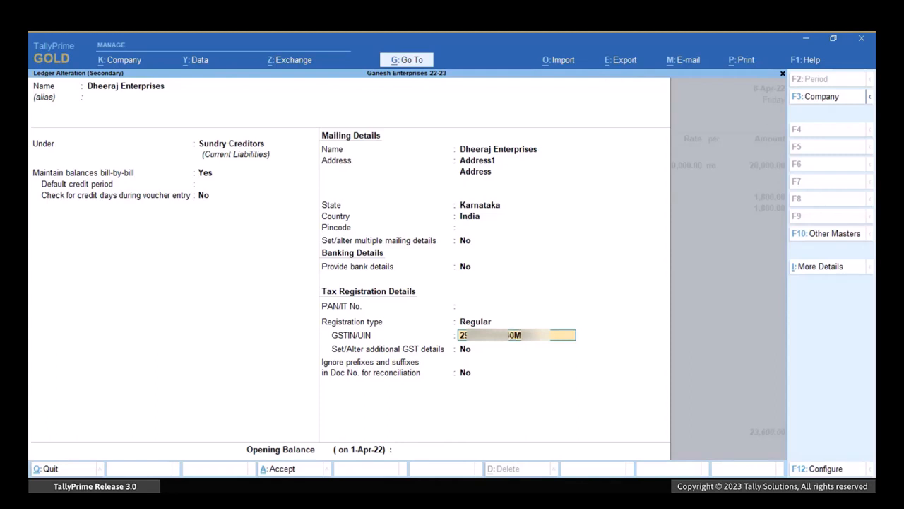
key(ctrl+a)
key(Return)
key(Return)
Accept the receipt and party details of voucher DHR-22-678 with the corrected GSTIN/UIN and save the voucher.
key(Return)
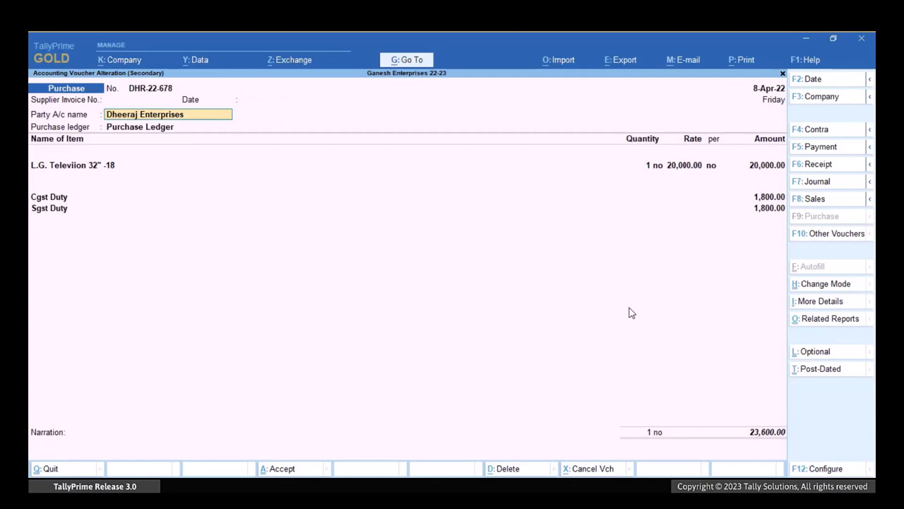
key(Return)
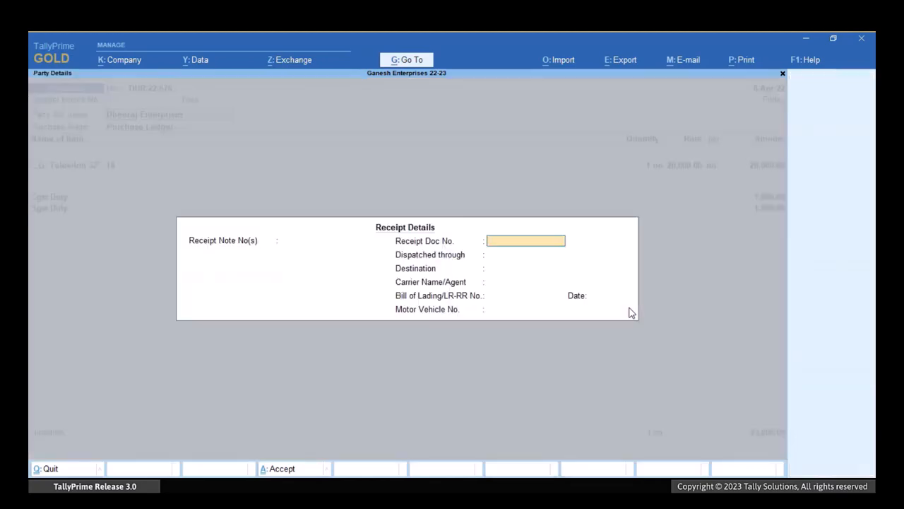
key(ctrl+a)
key(Return)
key(Return)
key(Return)
key(Return)
key(Return)
key(Return)
key(Return)
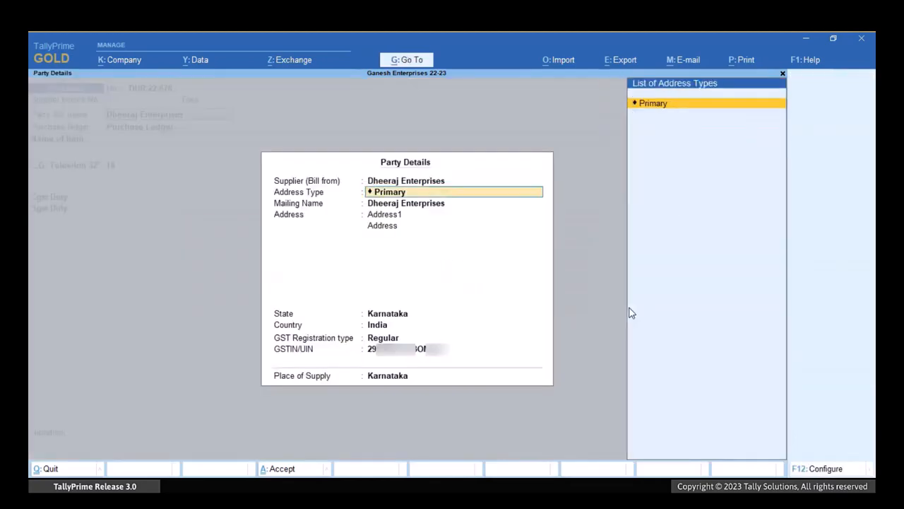
key(Return)
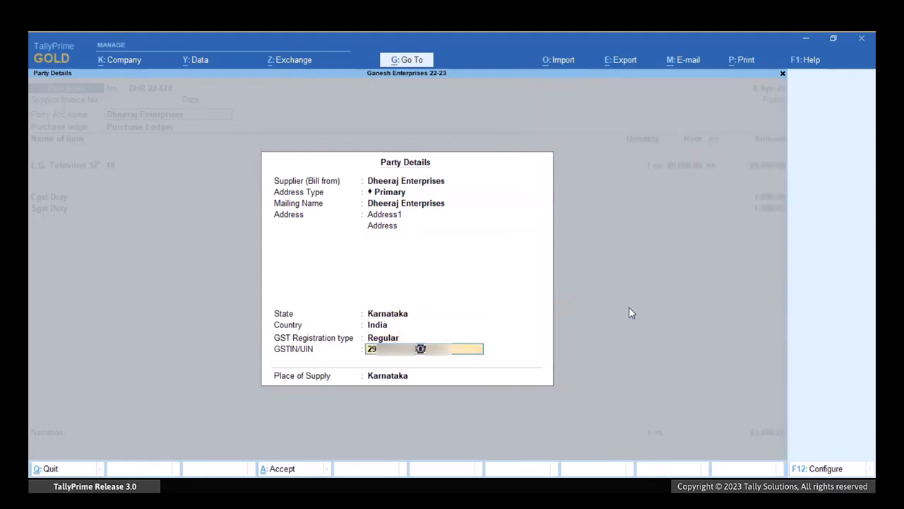
key(ctrl+a)
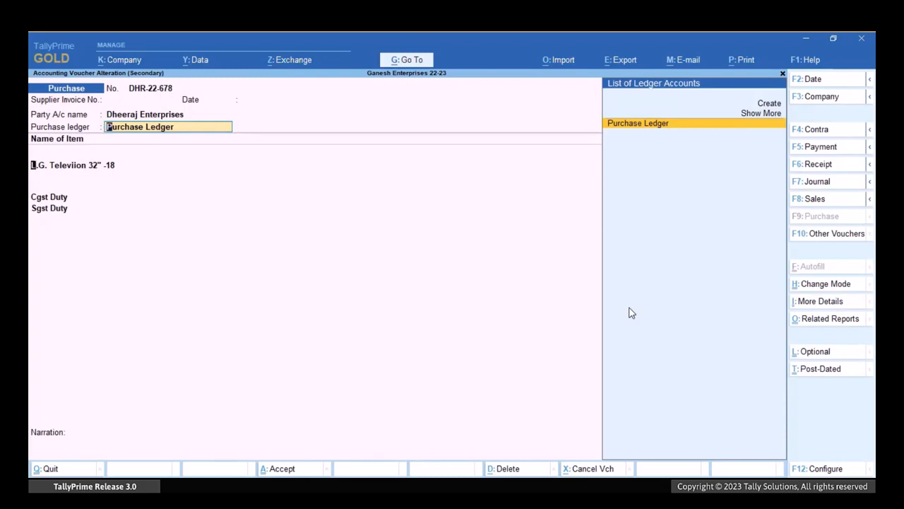
key(Return)
key(ctrl+a)
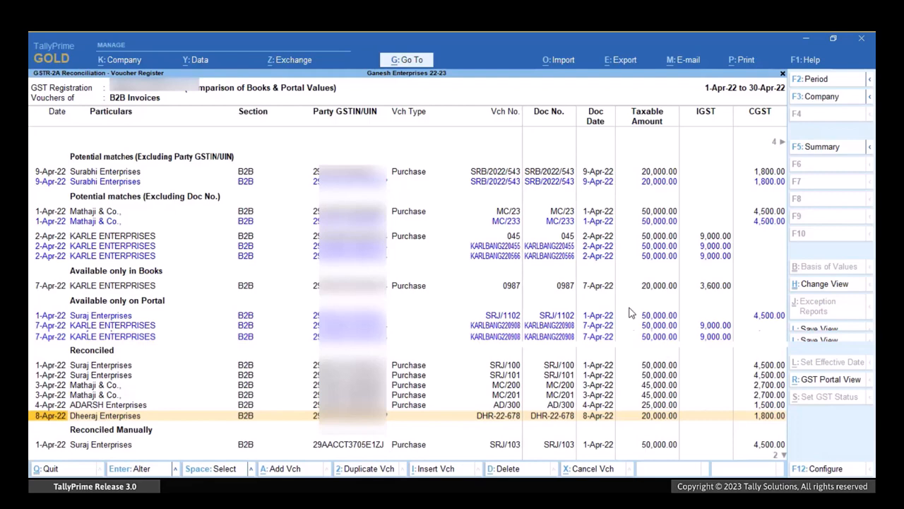
Open the Surabhi Enterprises purchase voucher SRB/2022/543, set the party's address type to Surabhi - Hubli and save the voucher.
key(Home)
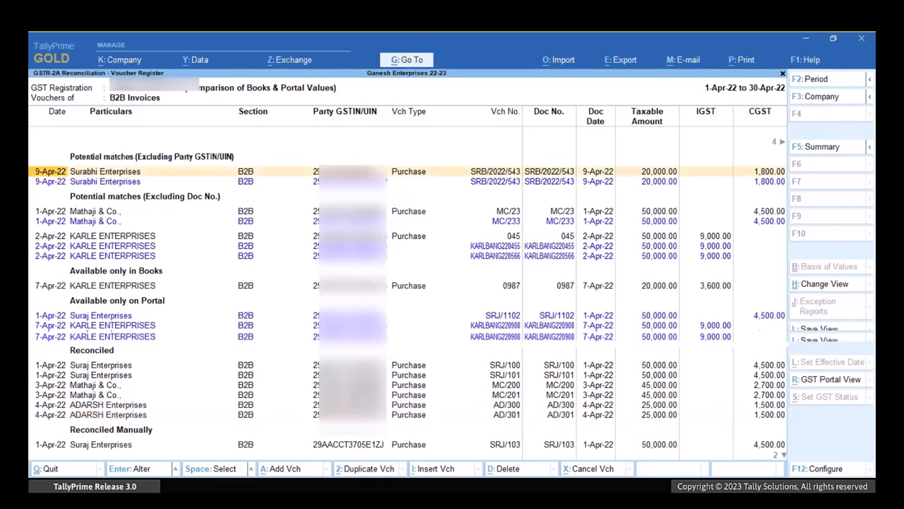
key(Return)
key(Return)
key(Return)
key(Return)
key(Return)
key(Return)
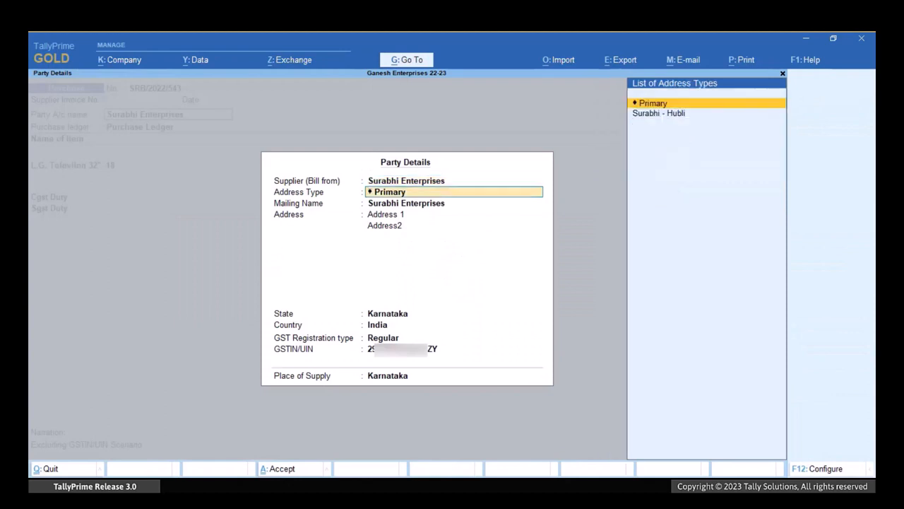
key(Down)
key(Return)
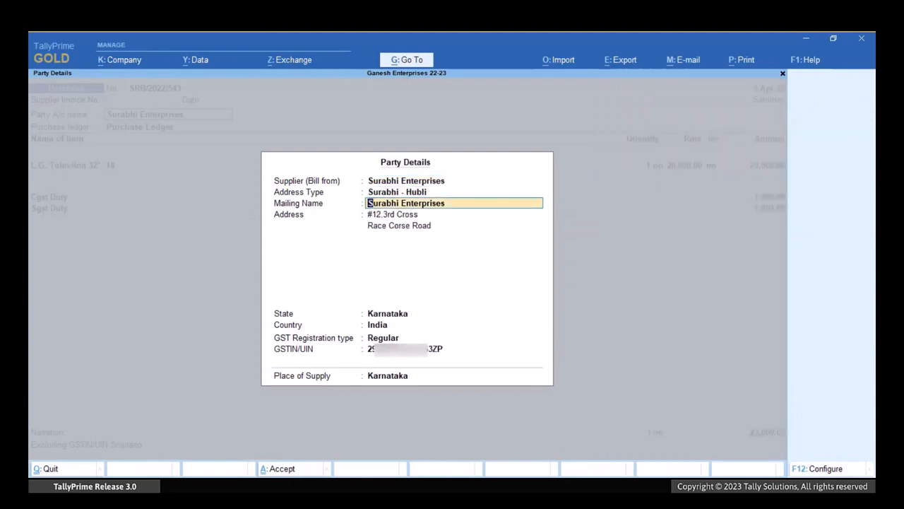
key(ctrl)
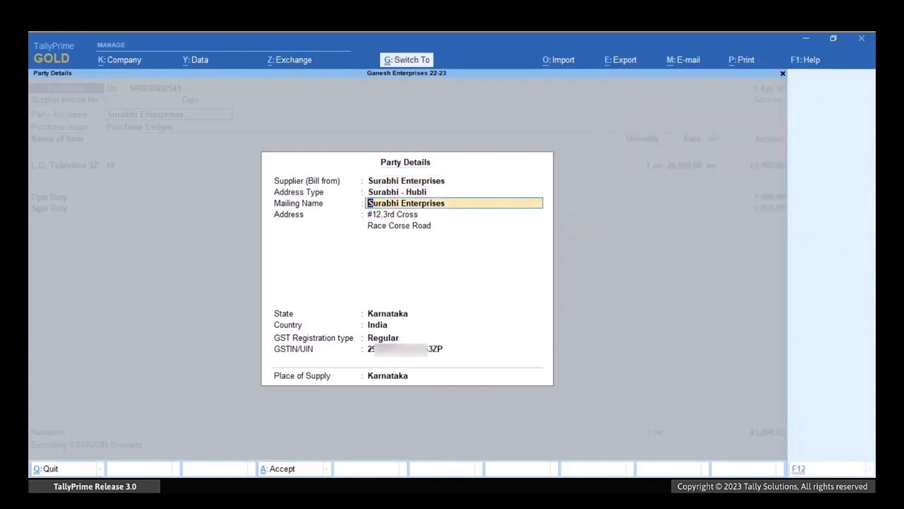
key(ctrl+a)
key(ctrl+a)
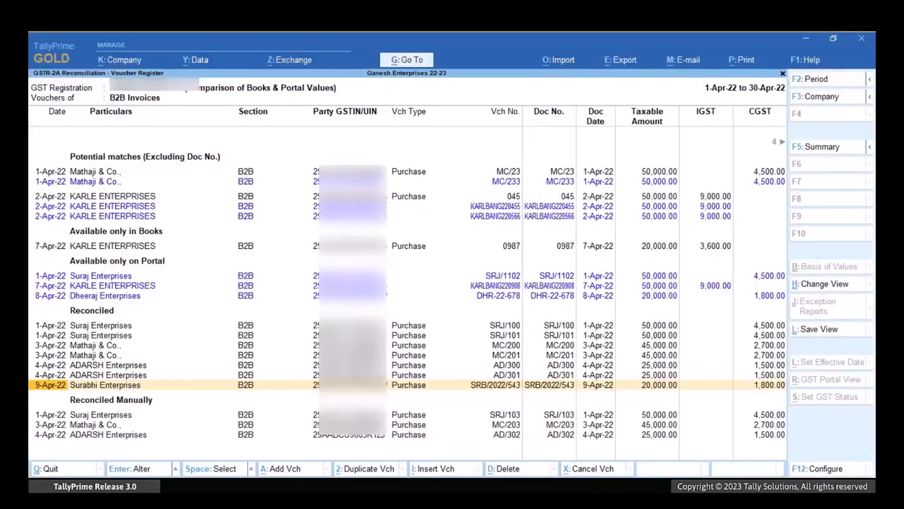
Open the Mathaji & Co. purchase voucher MC/23 among the potential matches, set its voucher number to MC/233 and save it.
key(Up)
key(Up)
key(Up)
key(Up)
key(Up)
key(Up)
key(Up)
key(Up)
key(Up)
key(Up)
key(Up)
key(Up)
key(Up)
key(Up)
key(Up)
key(Up)
key(Up)
key(Up)
key(Up)
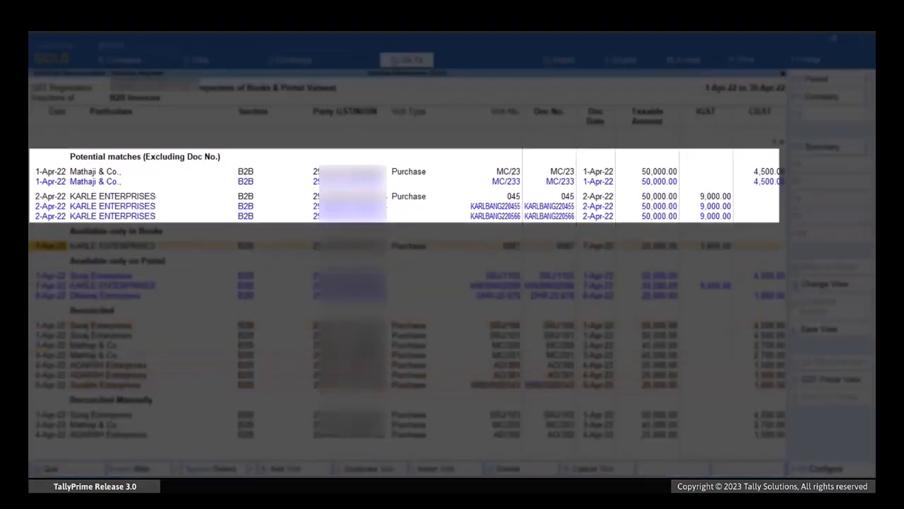
key(Down)
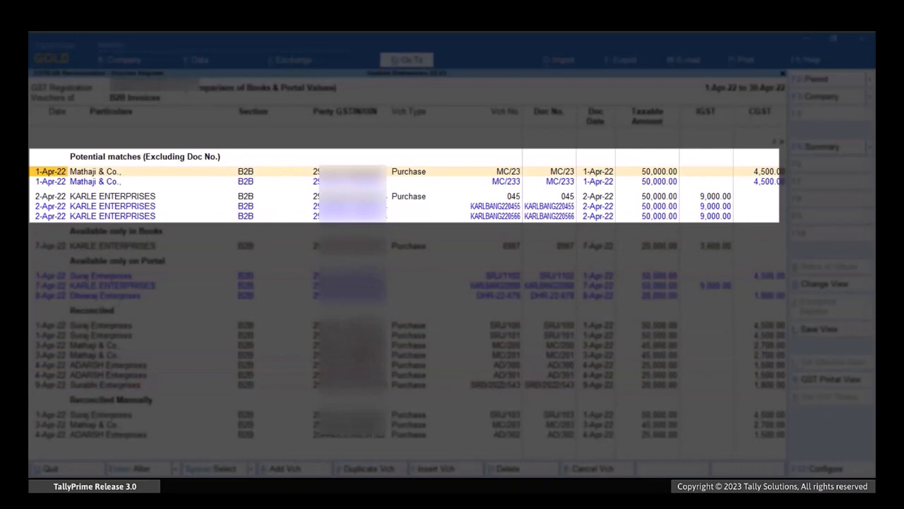
key(Right)
key(Right)
key(Right)
key(Right)
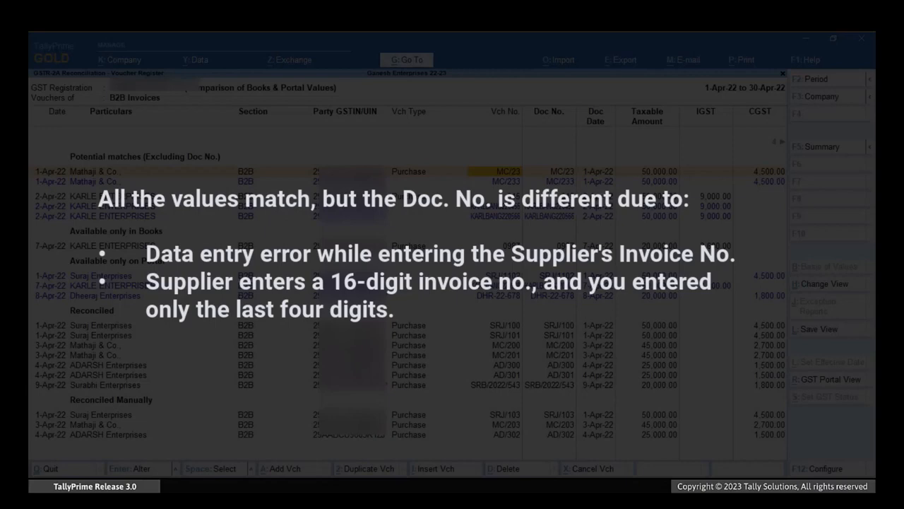
key(Return)
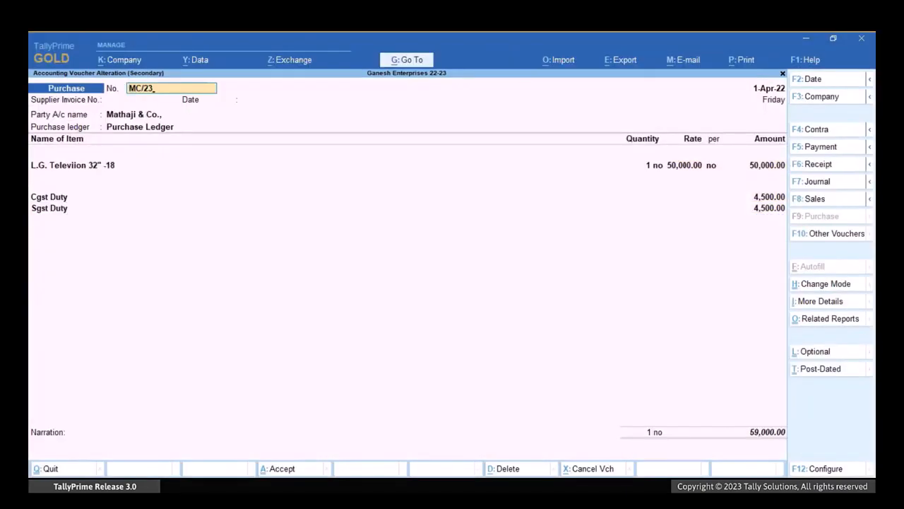
text(3)
key(ctrl)
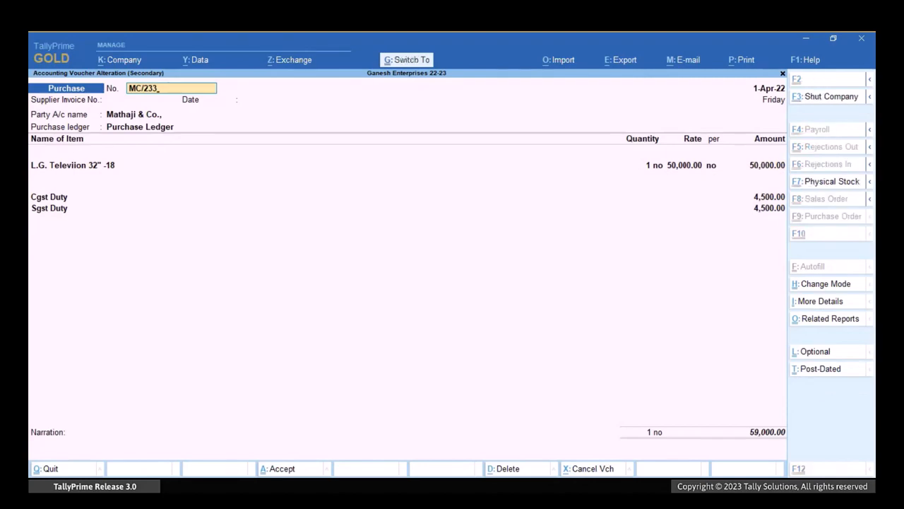
key(ctrl+a)
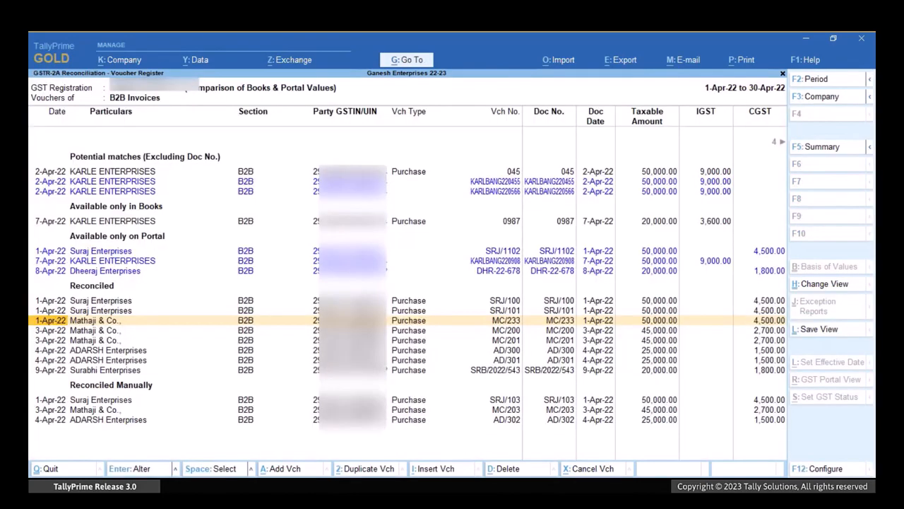
Select the KARLE ENTERPRISES purchase voucher 045 under the potential matches excluding document number and open it for alteration.
key(Down)
key(Up)
key(Up)
key(Up)
key(Up)
key(Up)
key(Up)
key(Up)
key(Up)
key(Up)
key(Up)
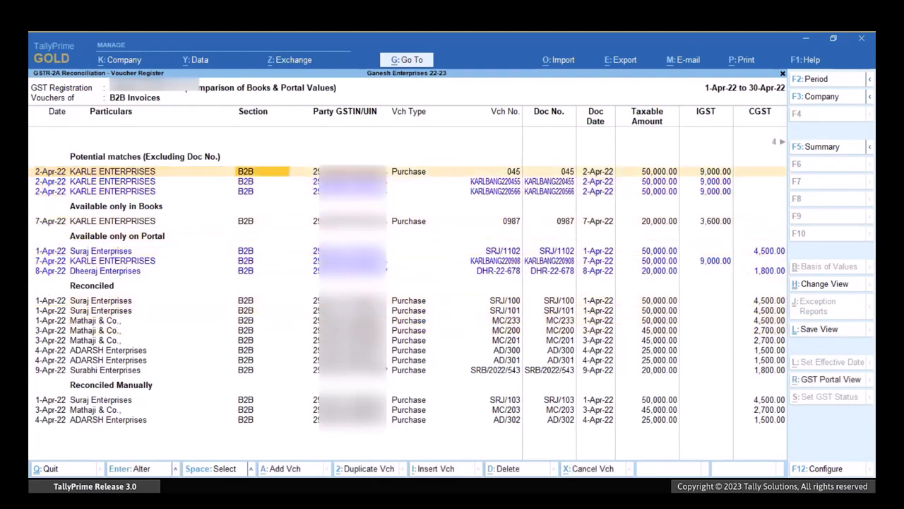
key(Down)
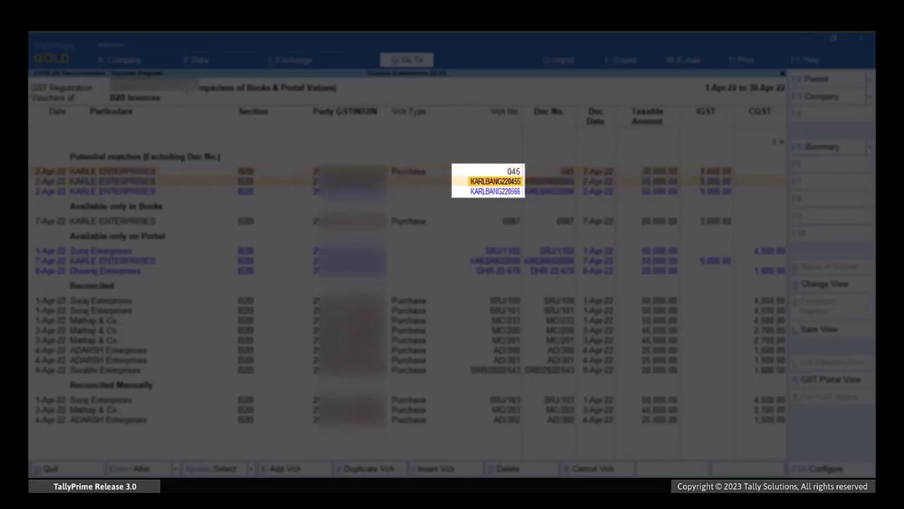
key(Up)
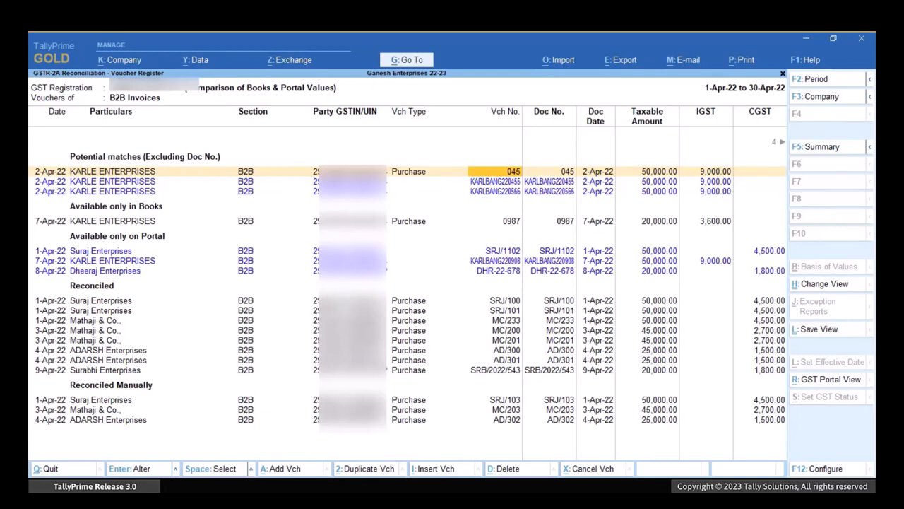
key(space)
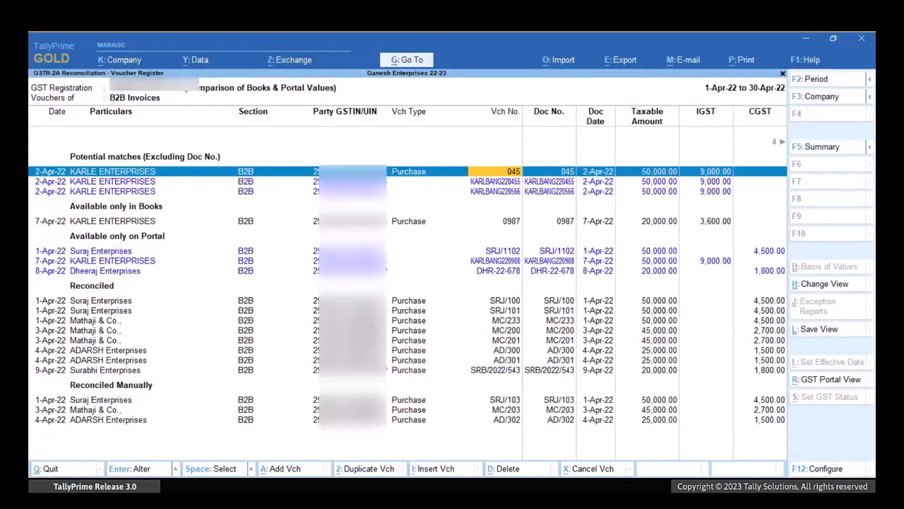
key(Return)
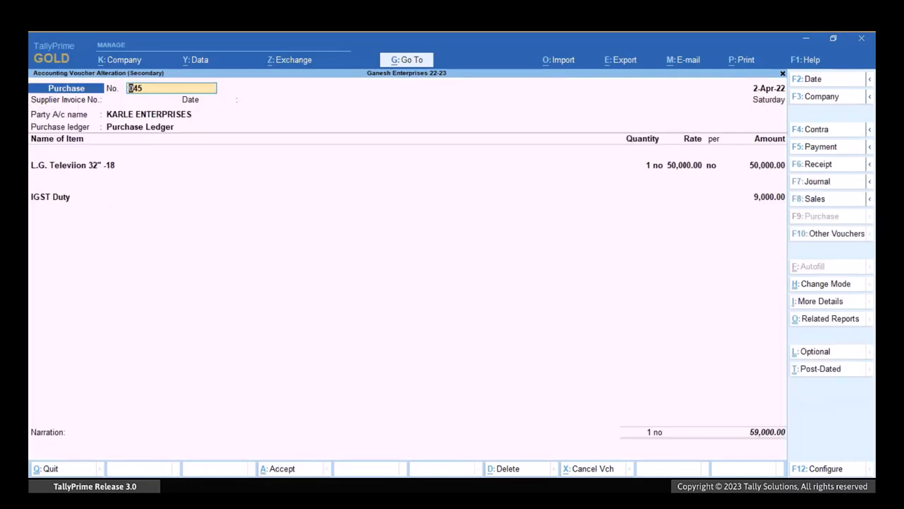
Set the GST status of returns for voucher 045 to Reconciled in its additional details and save the voucher.
key(ctrl+i)
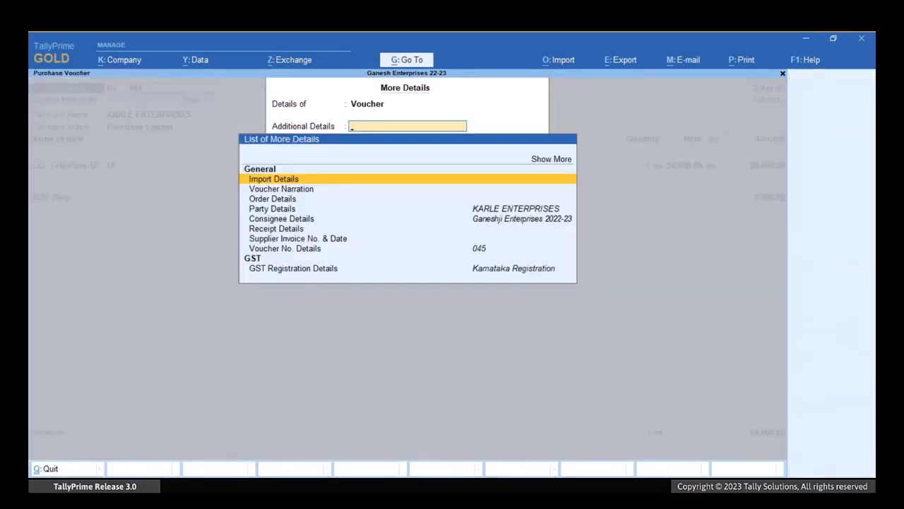
text(Gst)
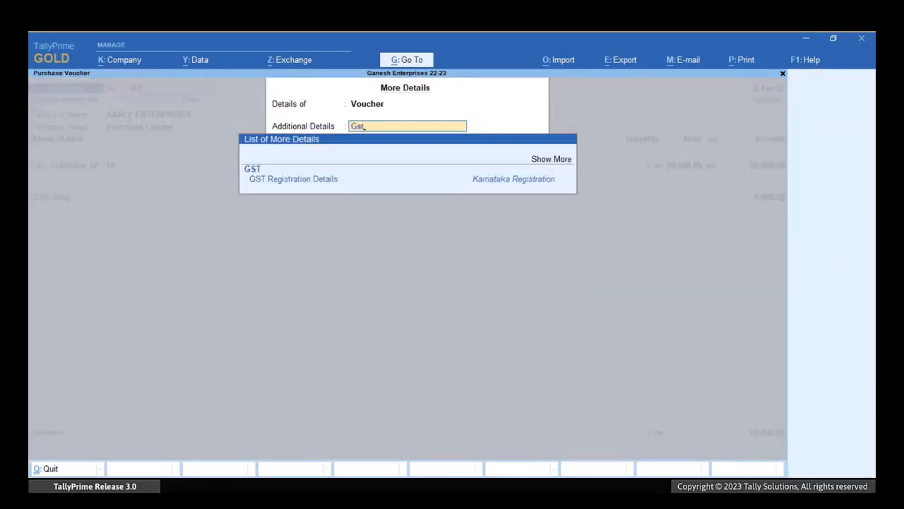
text( S)
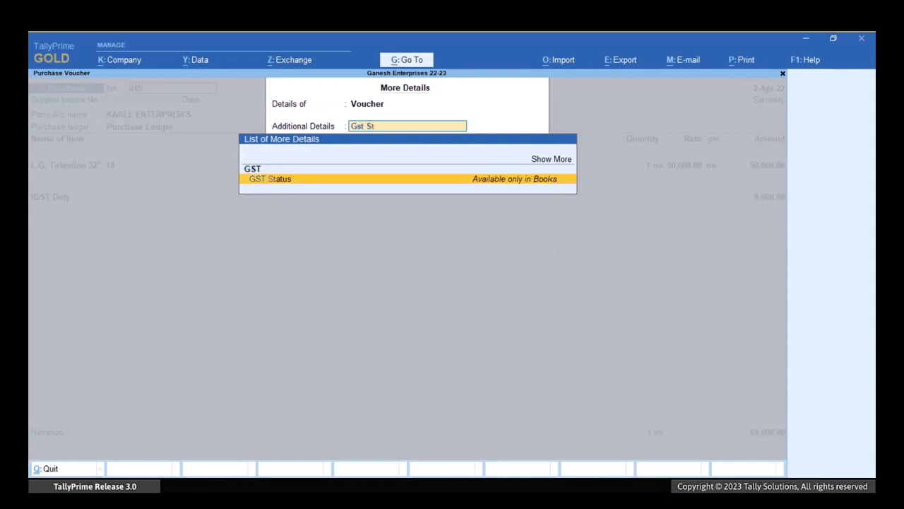
text(t)
key(Return)
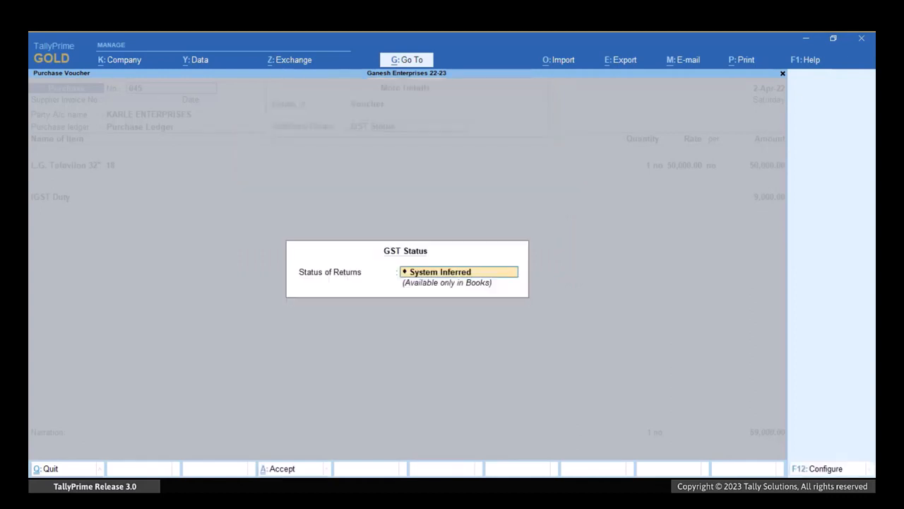
key(BackSpace)
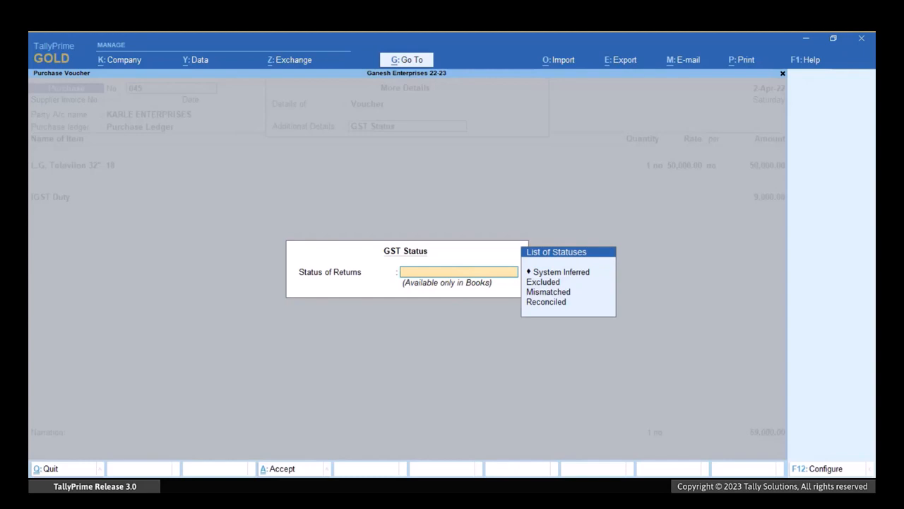
key(Down)
key(Down)
key(Down)
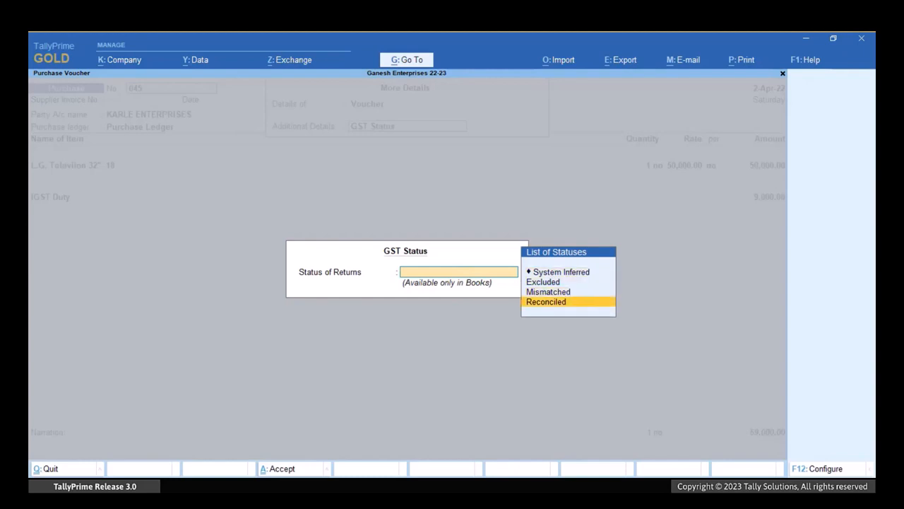
key(Return)
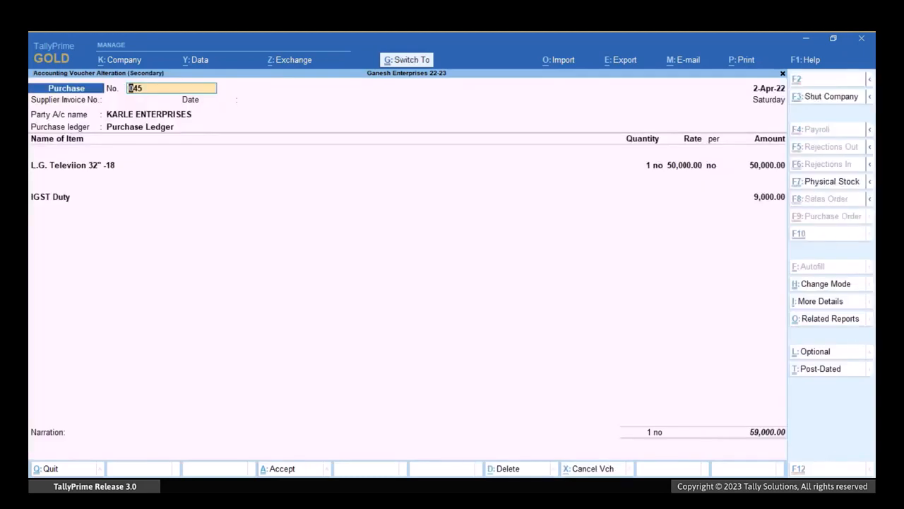
key(ctrl+a)
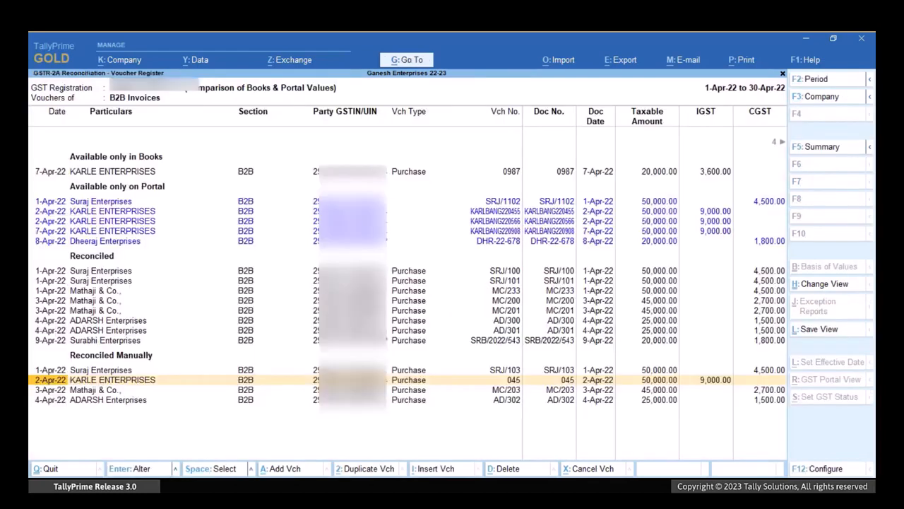